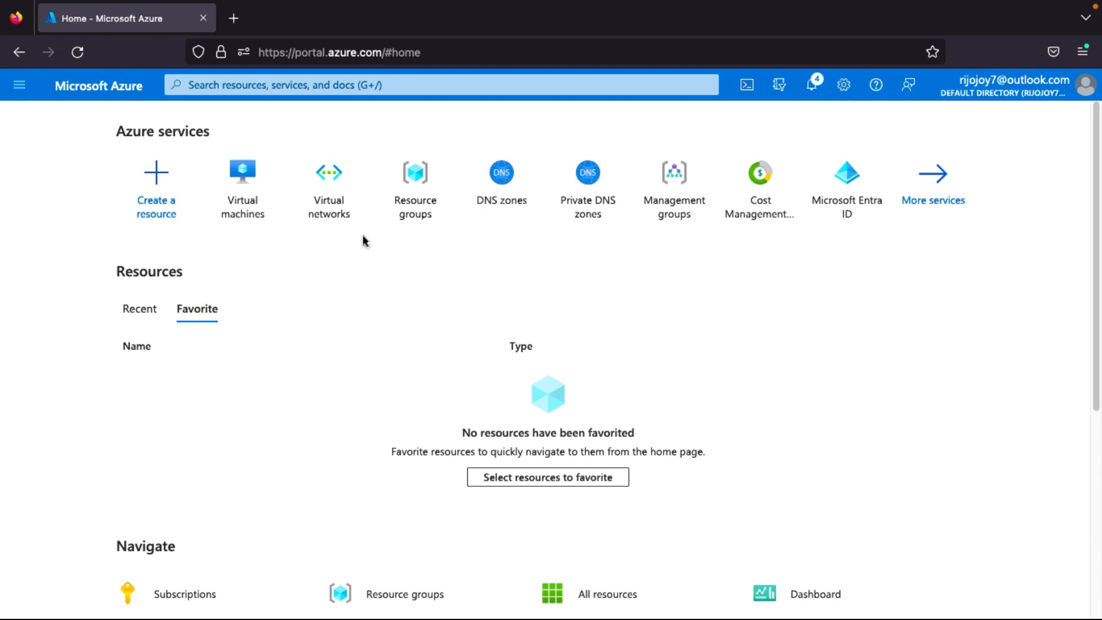
# - Review the lists of resource groups, virtual networks and virtual machines
pyautogui.click(435, 182)
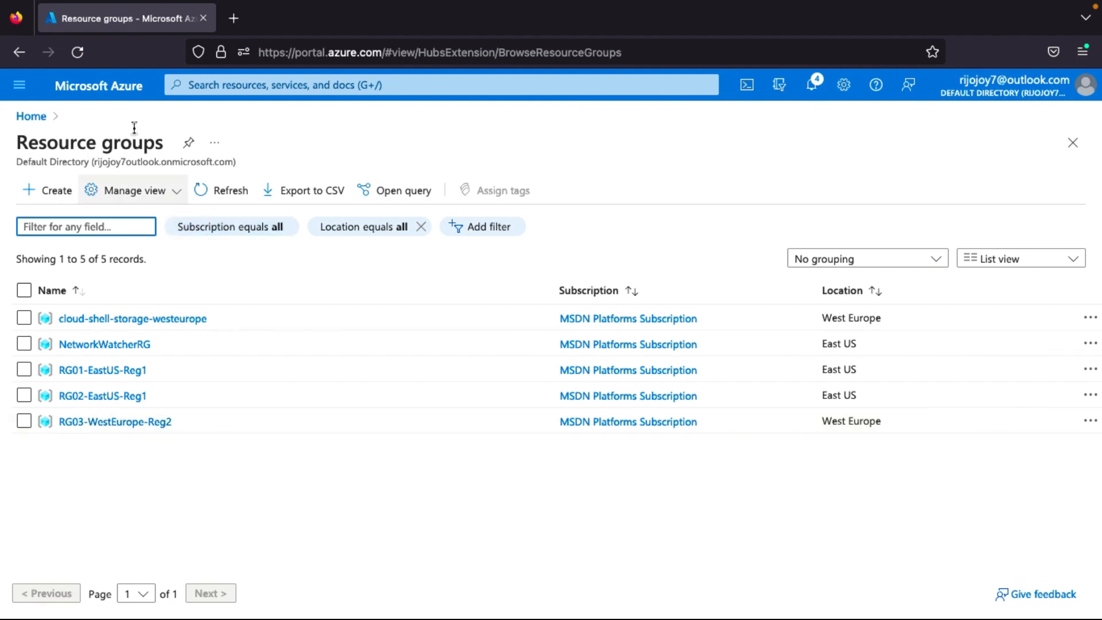
pyautogui.click(129, 100)
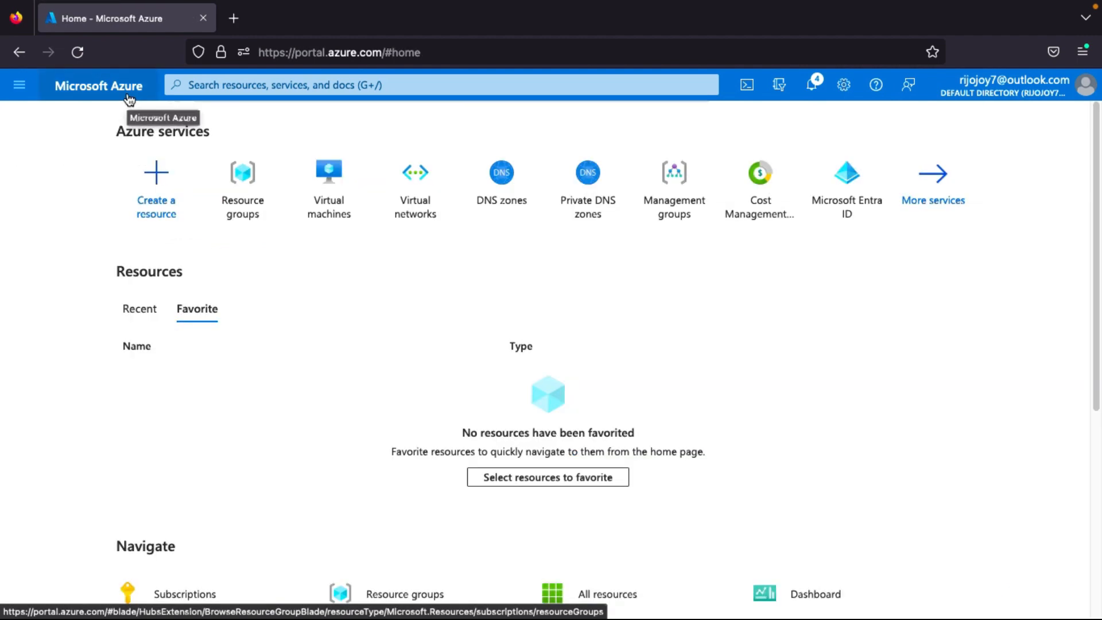
pyautogui.click(420, 191)
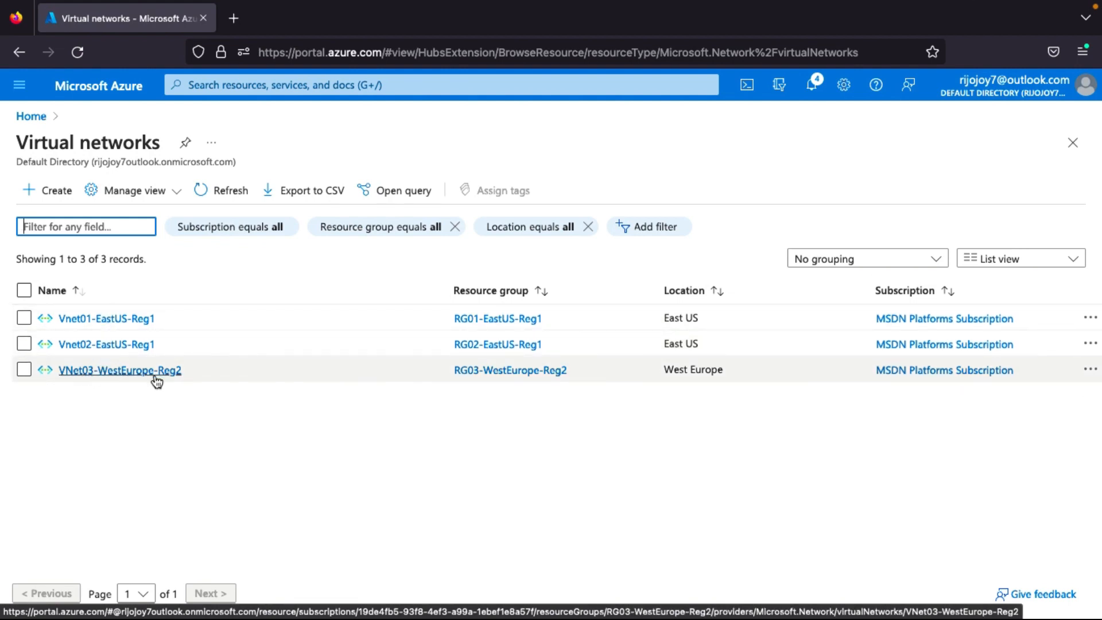
pyautogui.click(132, 88)
pyautogui.click(409, 190)
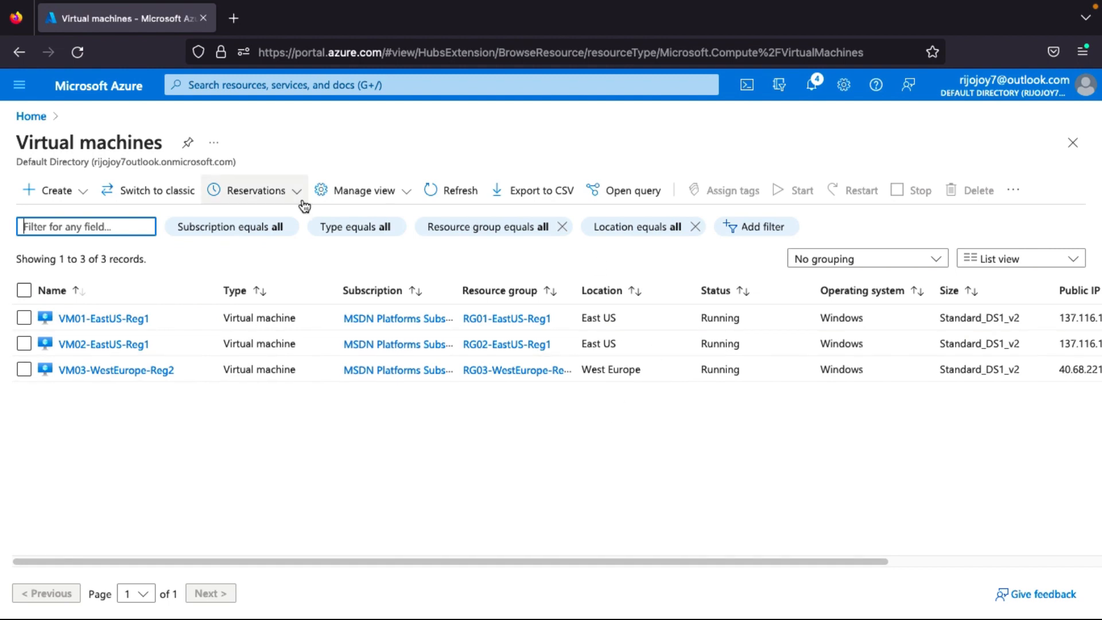
# - Open the overview of virtual machine VM01-EastUS-Reg1 and check its virtual network and subnet
pyautogui.click(116, 99)
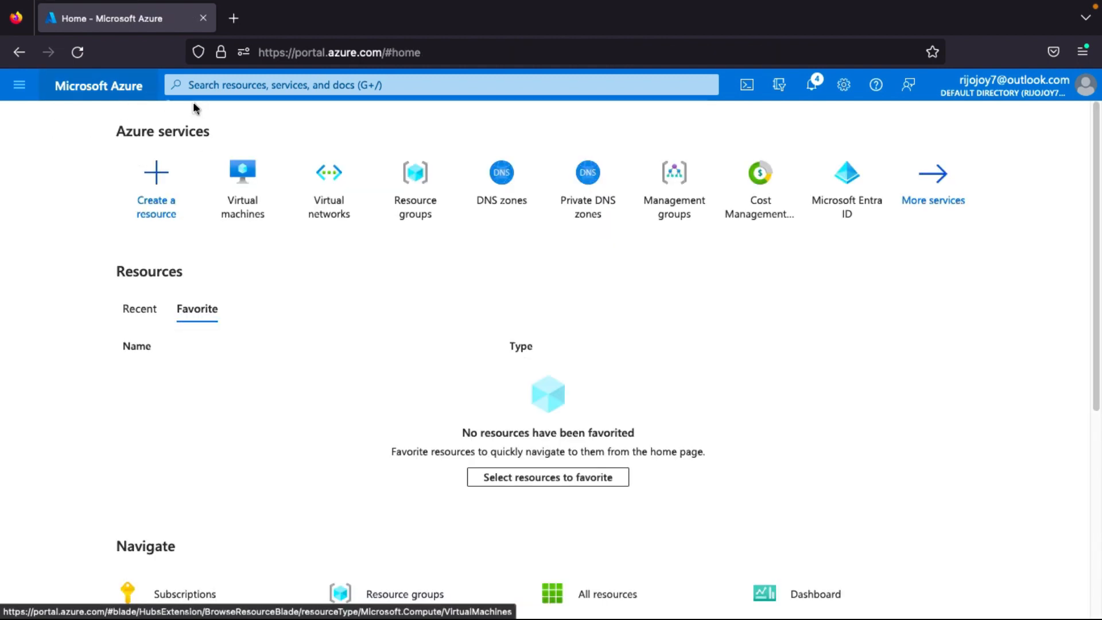
pyautogui.click(243, 195)
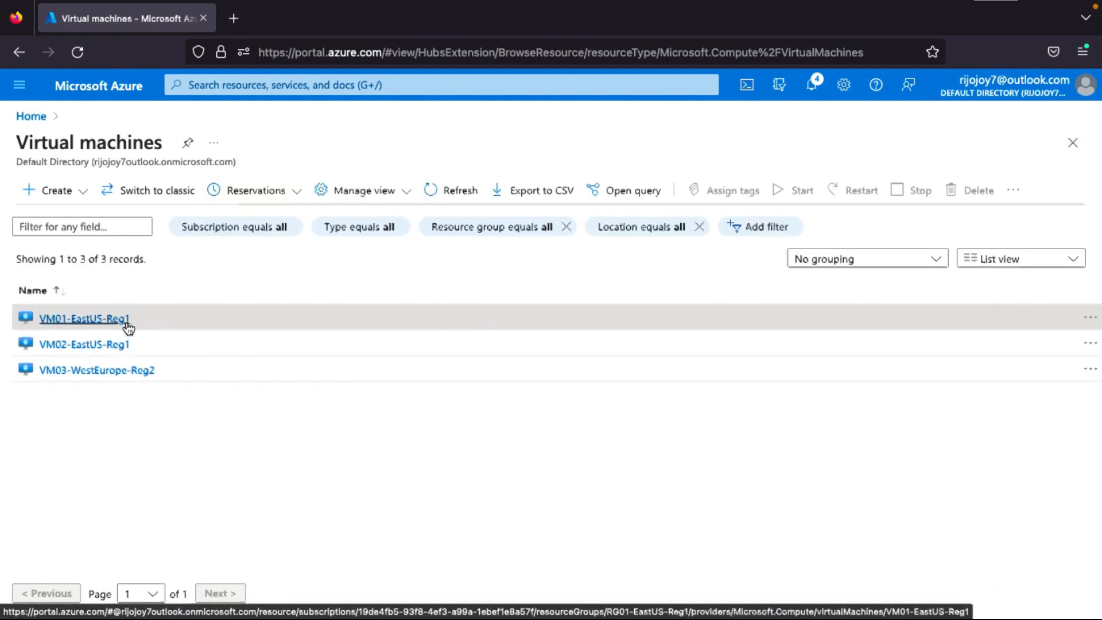
pyautogui.click(127, 326)
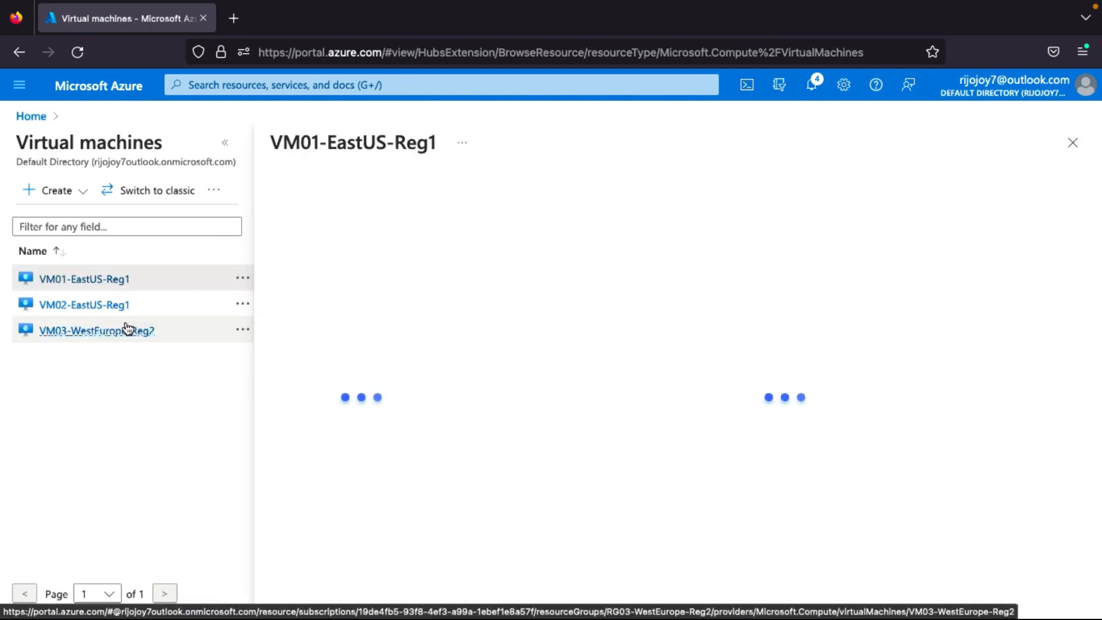
pyautogui.click(228, 150)
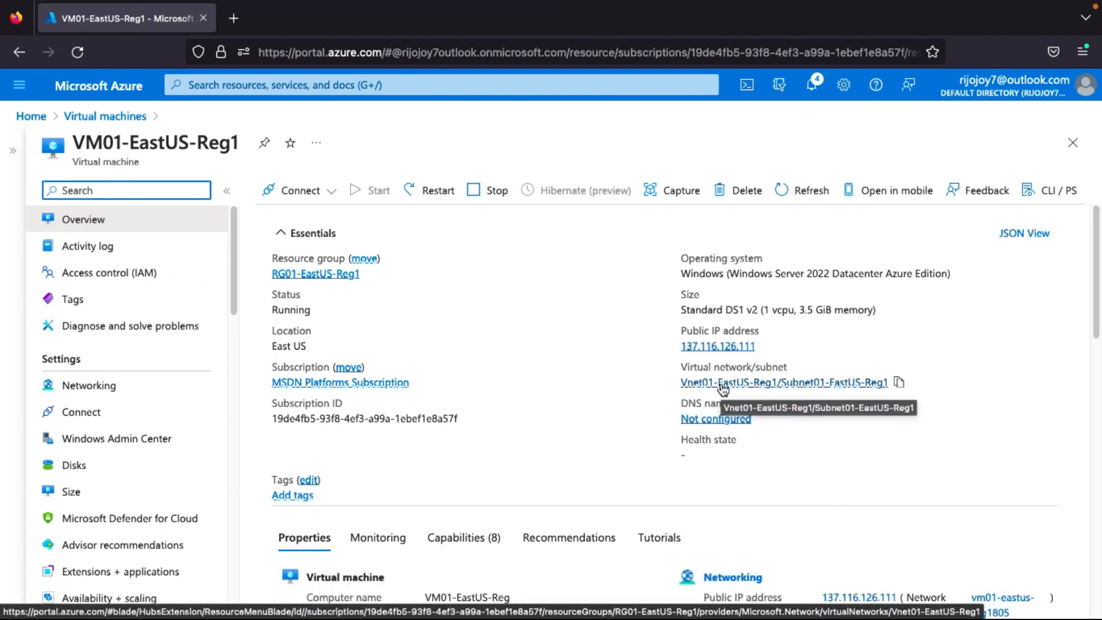
# - Open the Peerings page of virtual network Vnet01-EastUS-Reg1 and collapse its side navigation
pyautogui.click(140, 101)
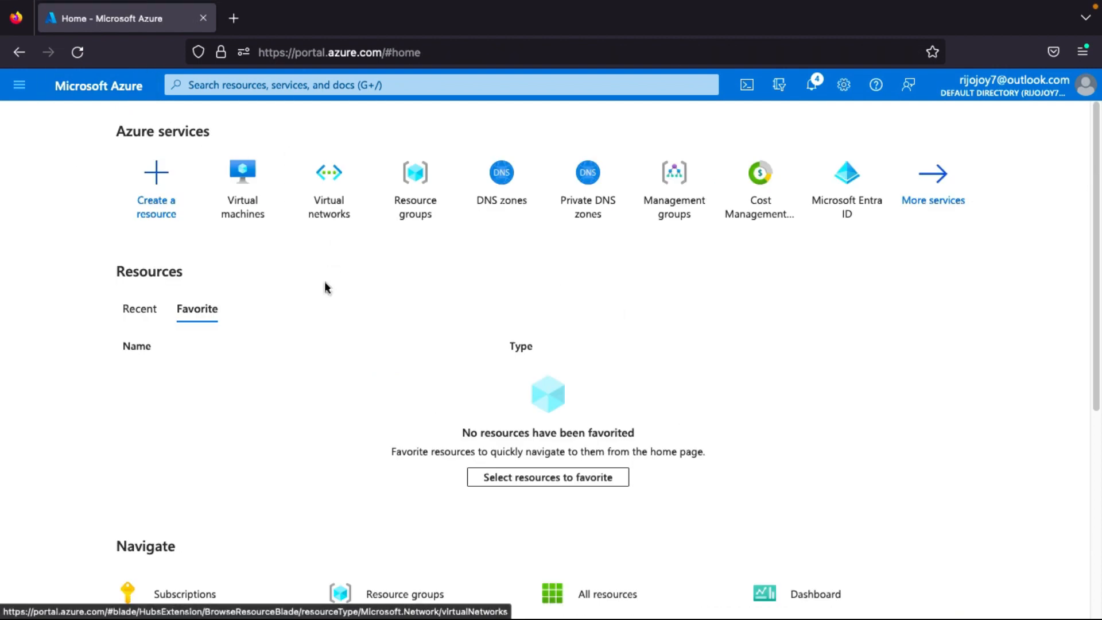
pyautogui.click(330, 202)
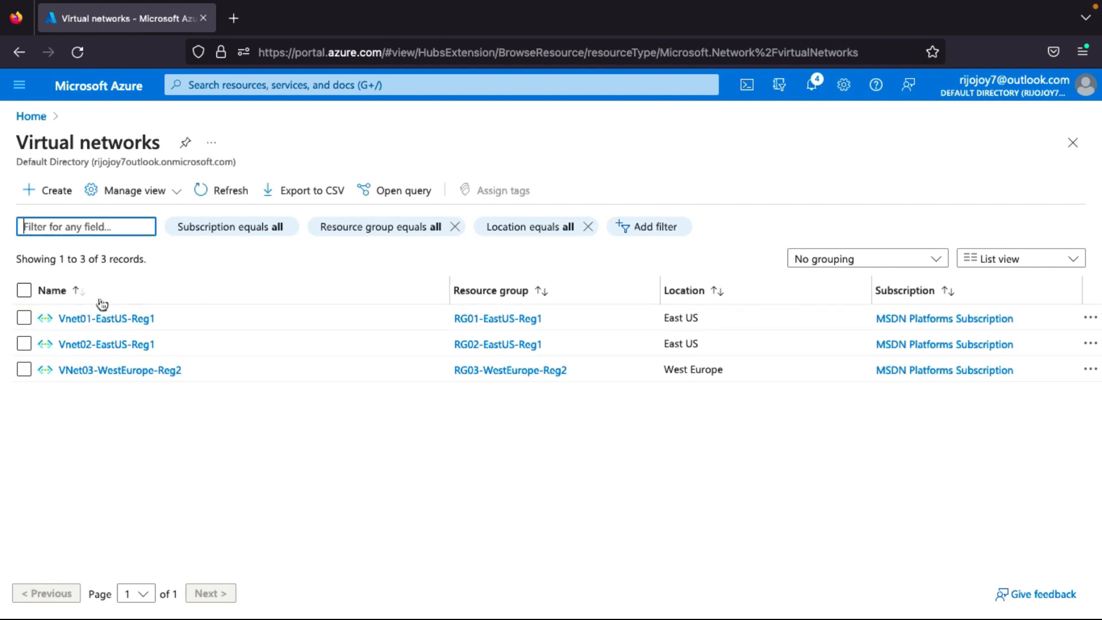
pyautogui.click(131, 322)
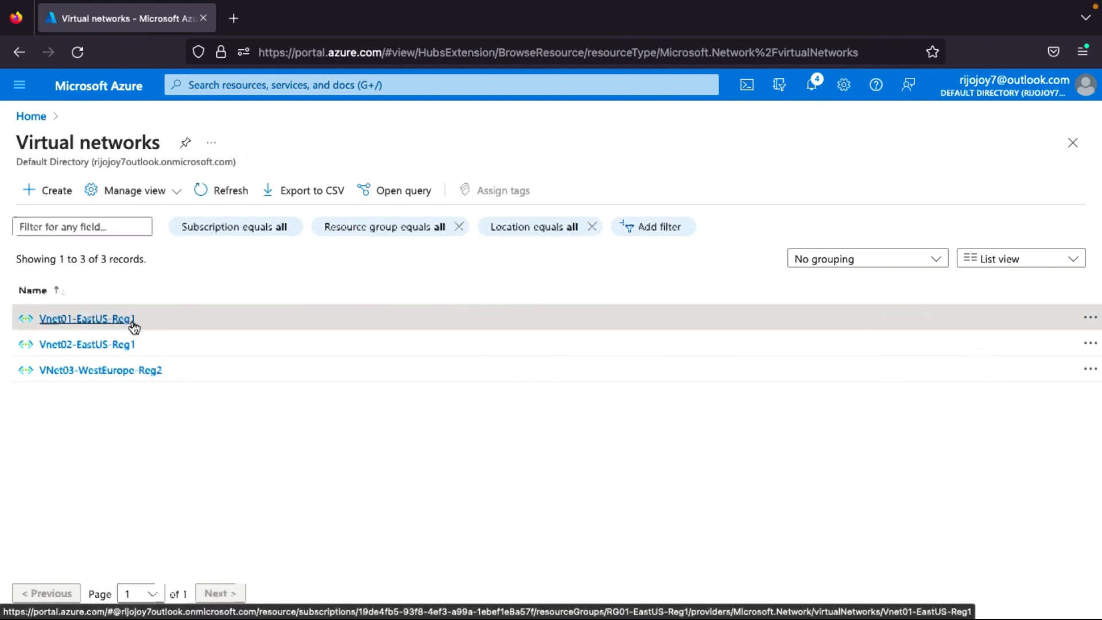
pyautogui.click(225, 143)
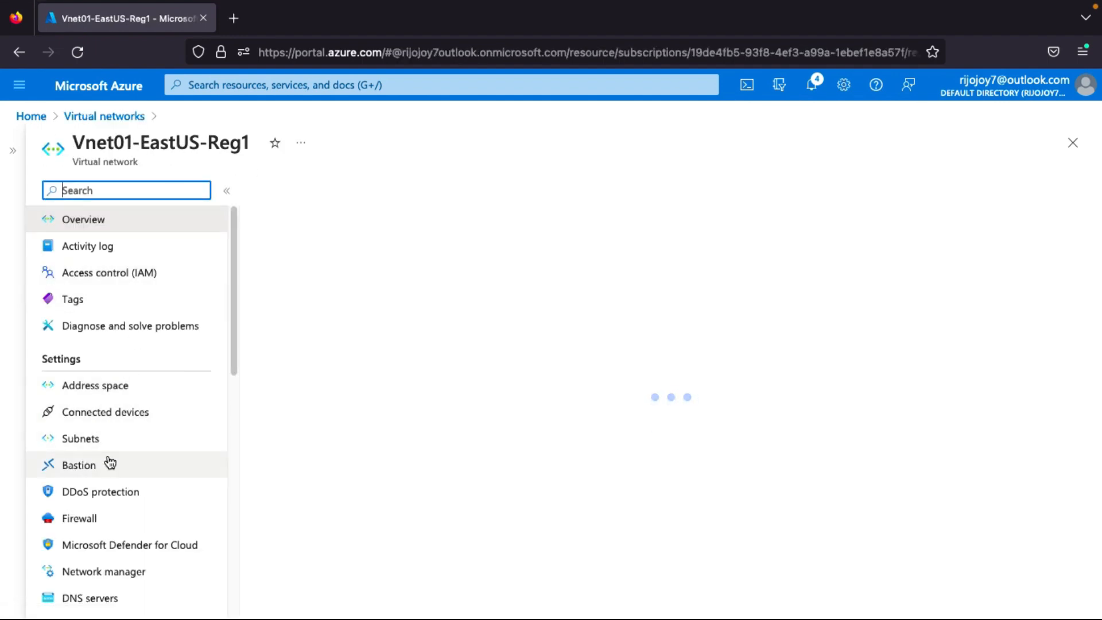
pyautogui.moveTo(233, 323); pyautogui.dragTo(233, 374)
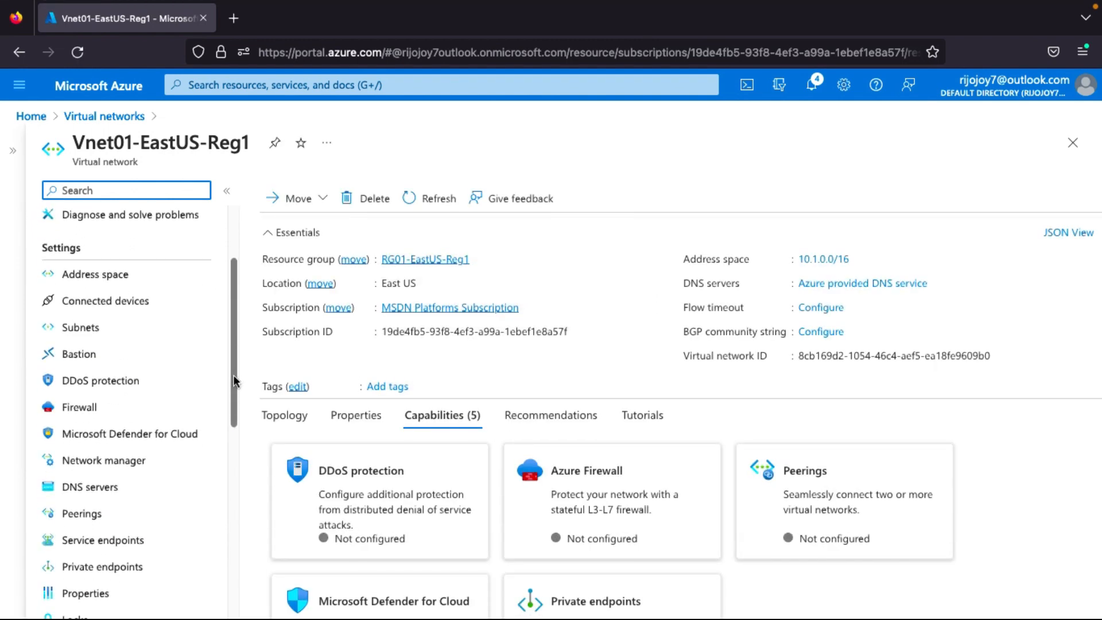
pyautogui.click(91, 518)
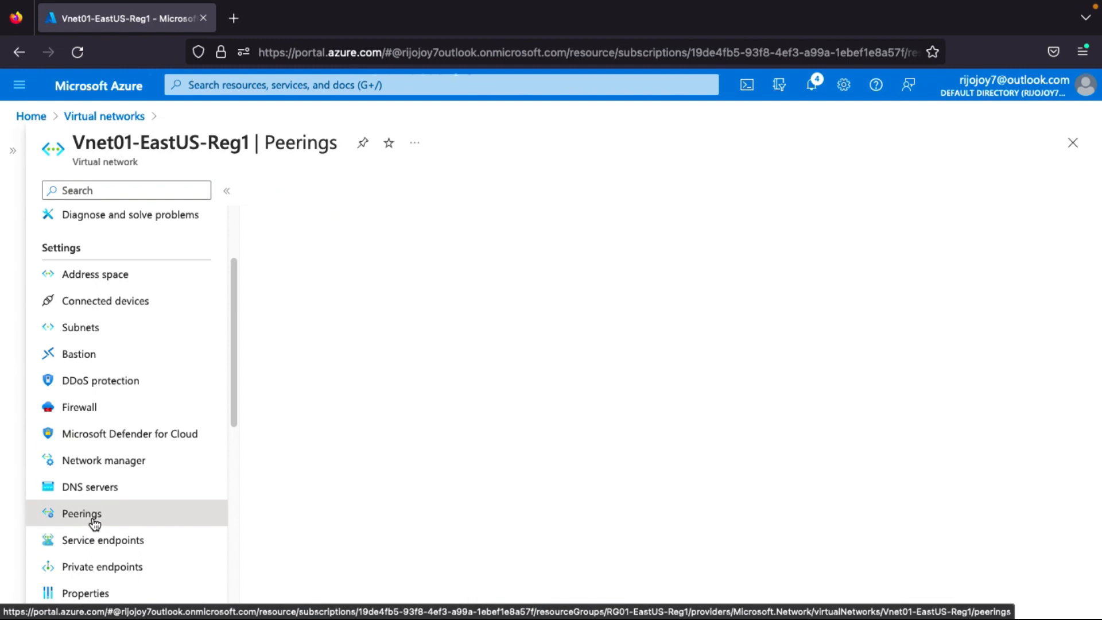
pyautogui.click(227, 190)
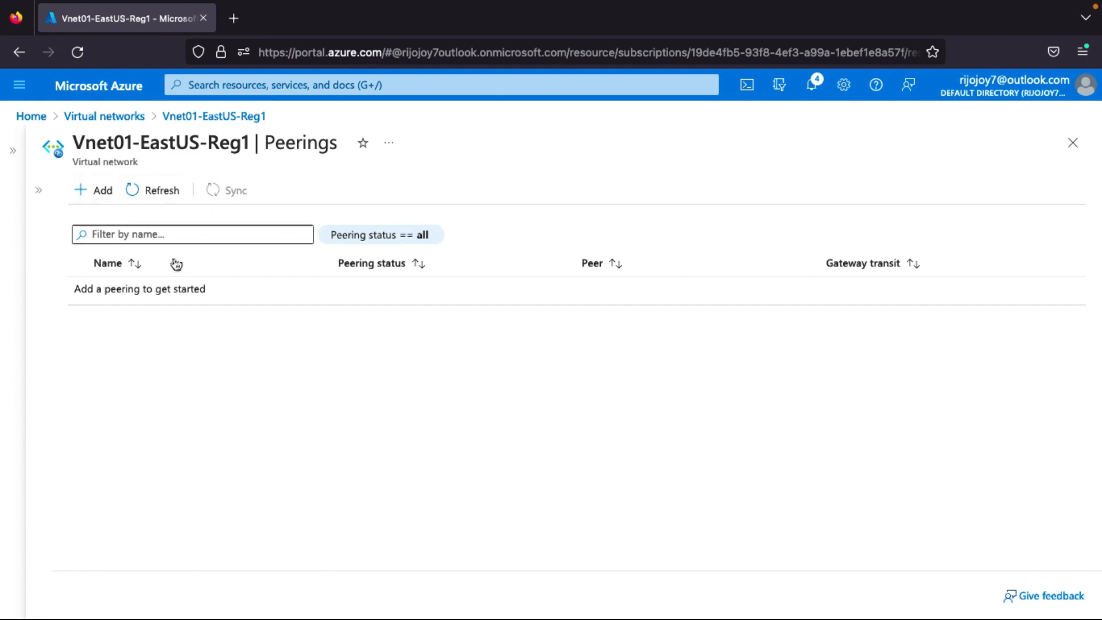
# - Start a new peering, naming this network's link vnet01-vnet02 and the remote network's link vnet02-vnet01
pyautogui.click(102, 195)
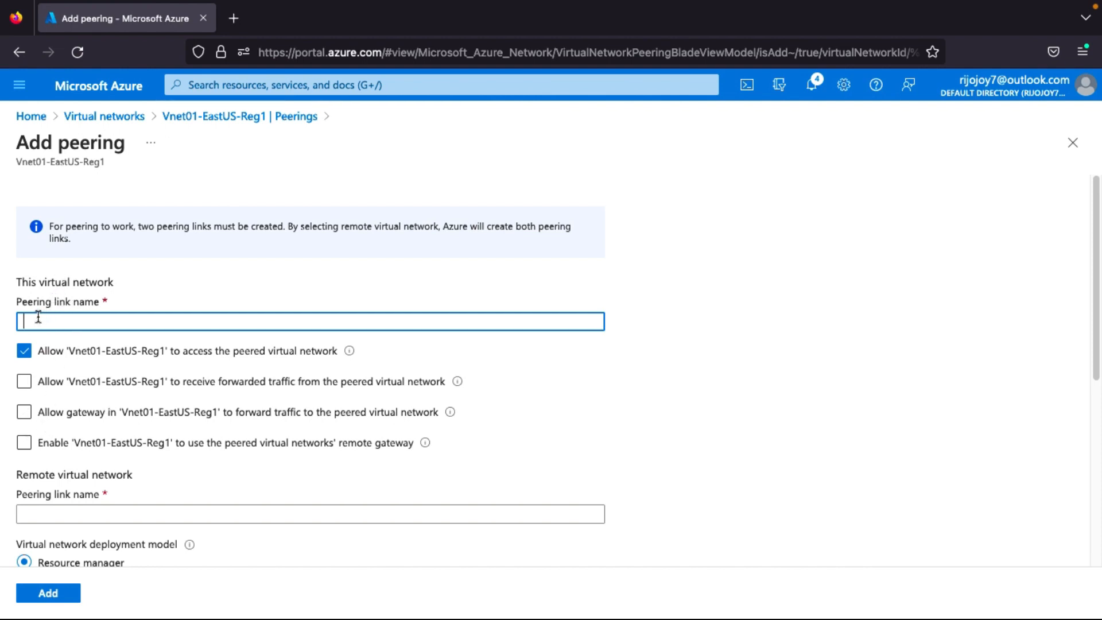
pyautogui.write('et01-vnet02')
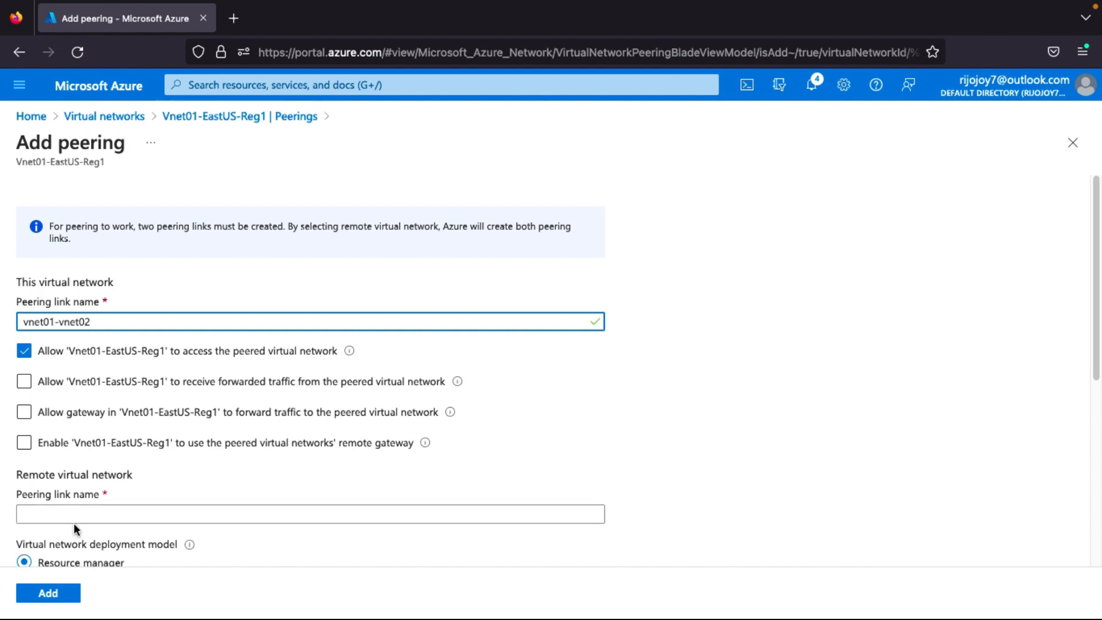
pyautogui.click(52, 512)
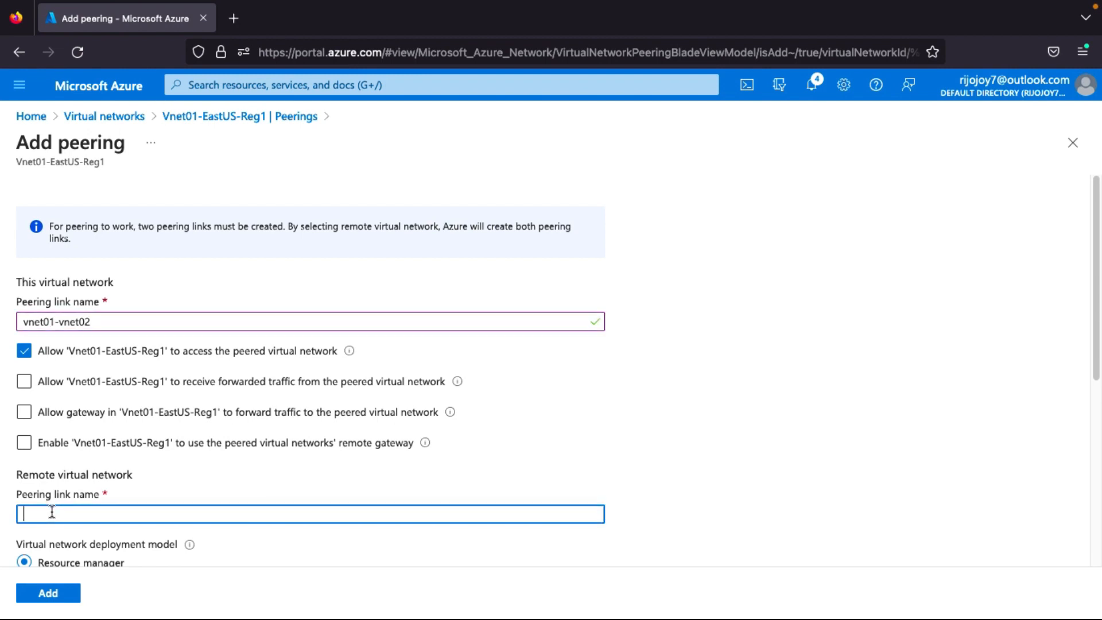
pyautogui.write('v')
pyautogui.write('vn')
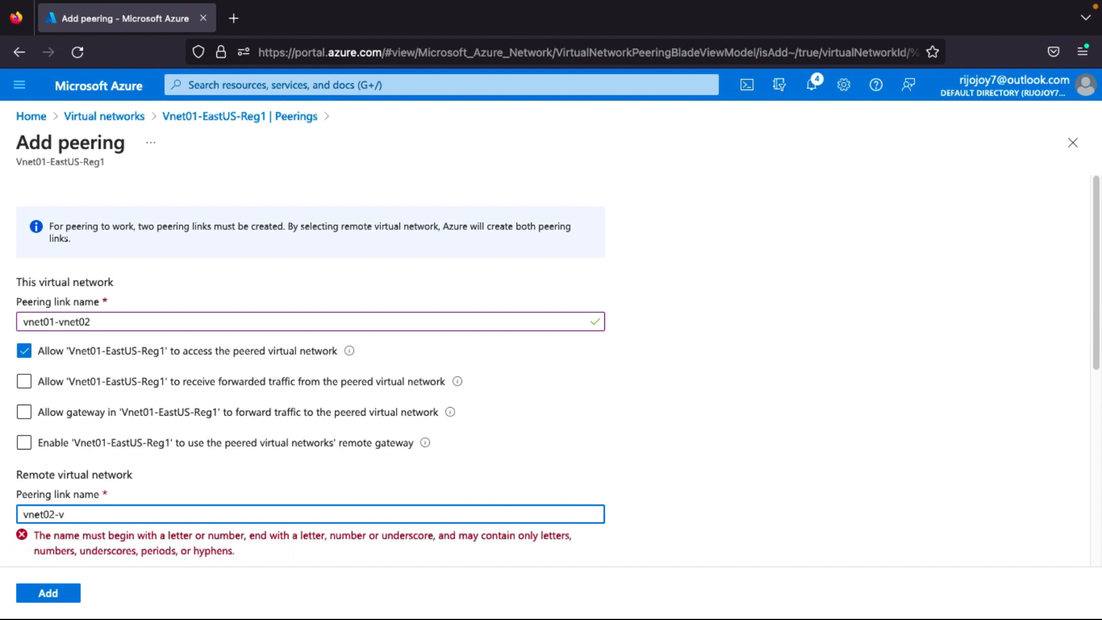
pyautogui.write('net01')
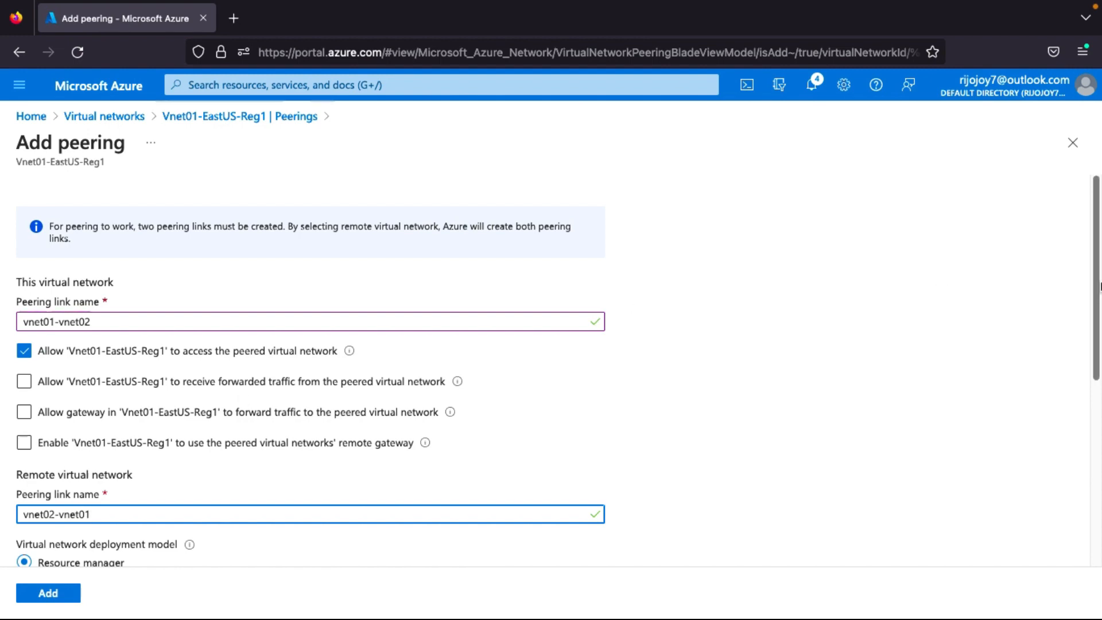
# - Choose Vnet02-EastUS-Reg1 as the remote virtual network for the peering, dismissing the browser update prompt
pyautogui.scroll(-3, 674, 420)
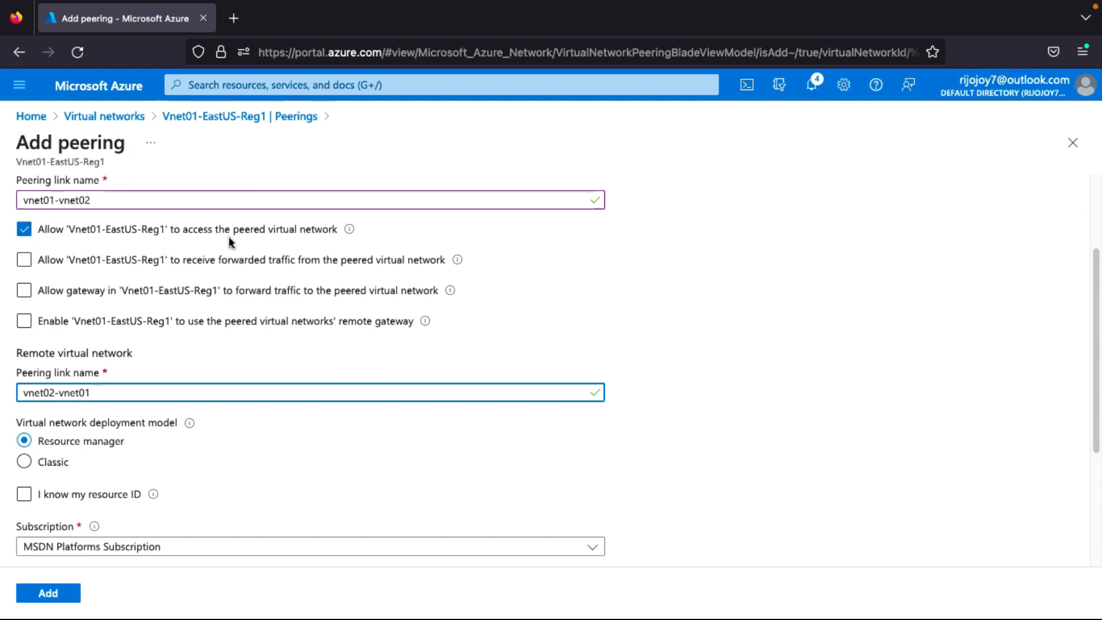
pyautogui.moveTo(347, 232)
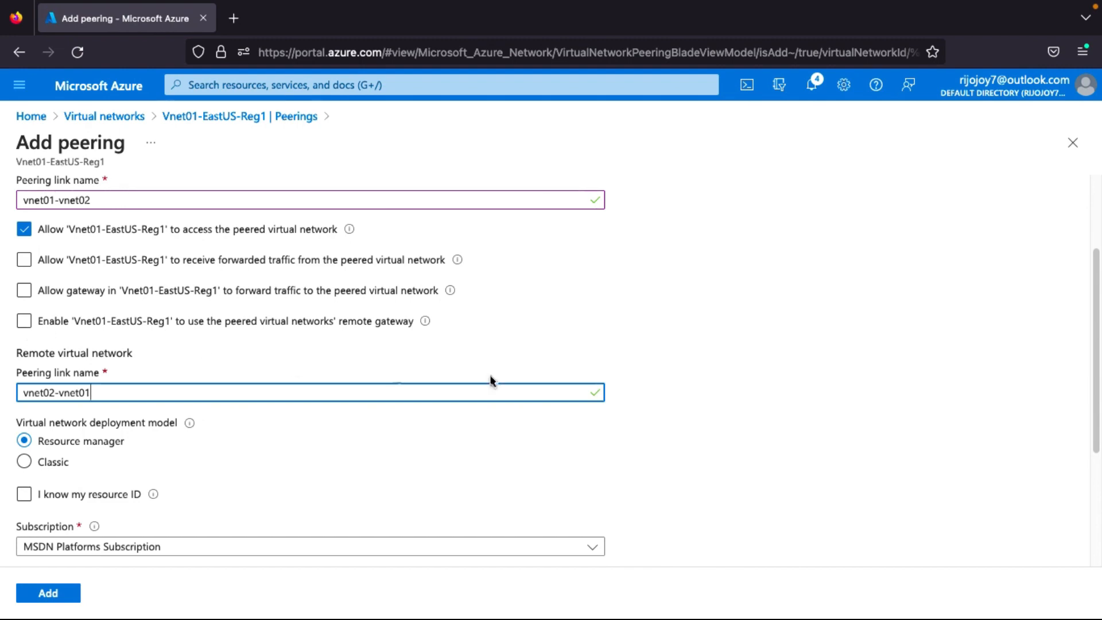
pyautogui.scroll(-2, 1097, 313)
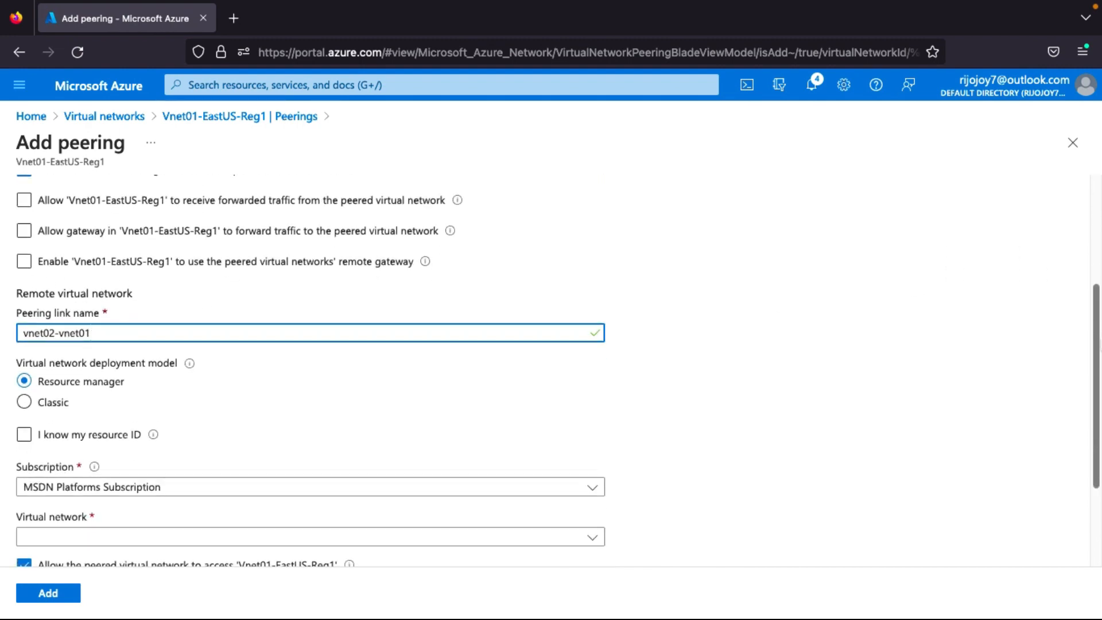
pyautogui.scroll(-1, 1099, 359)
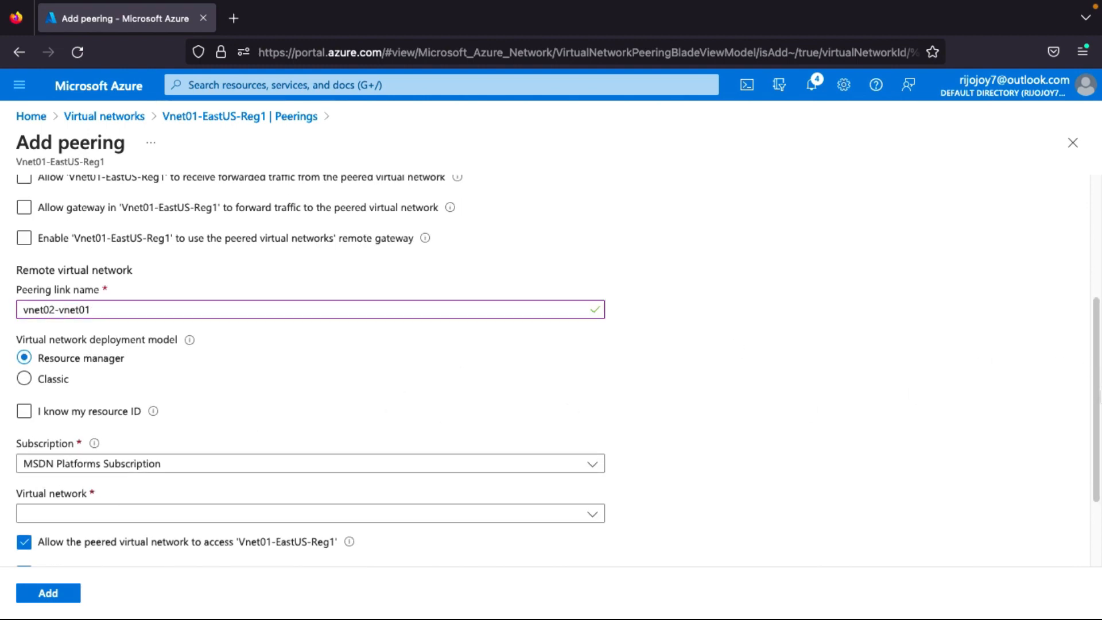
pyautogui.scroll(-4, 1094, 373)
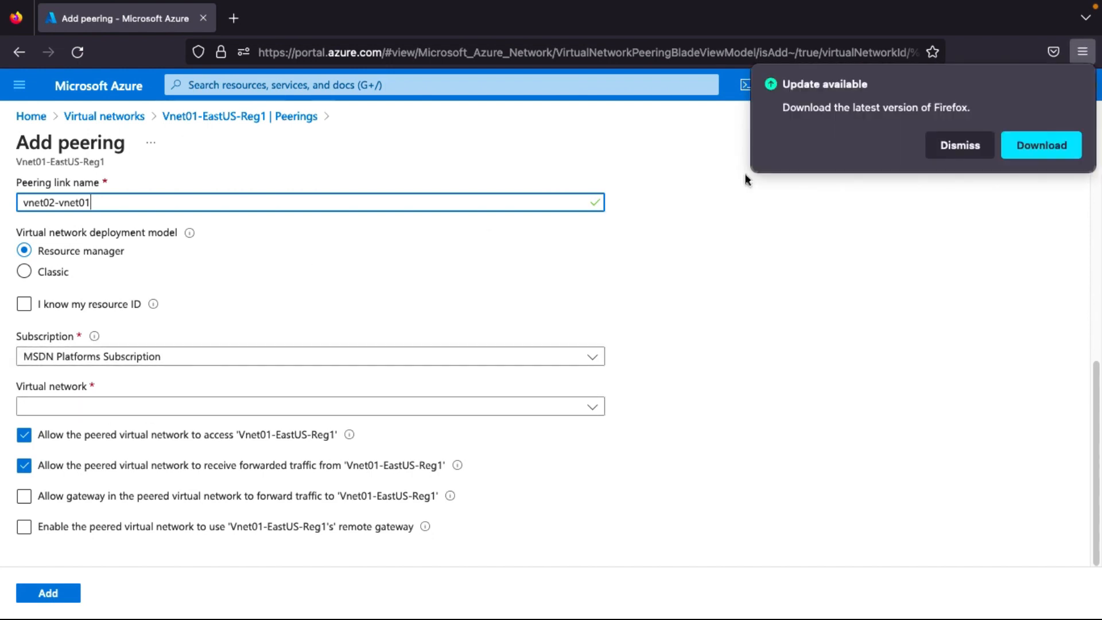
pyautogui.click(960, 145)
pyautogui.click(143, 407)
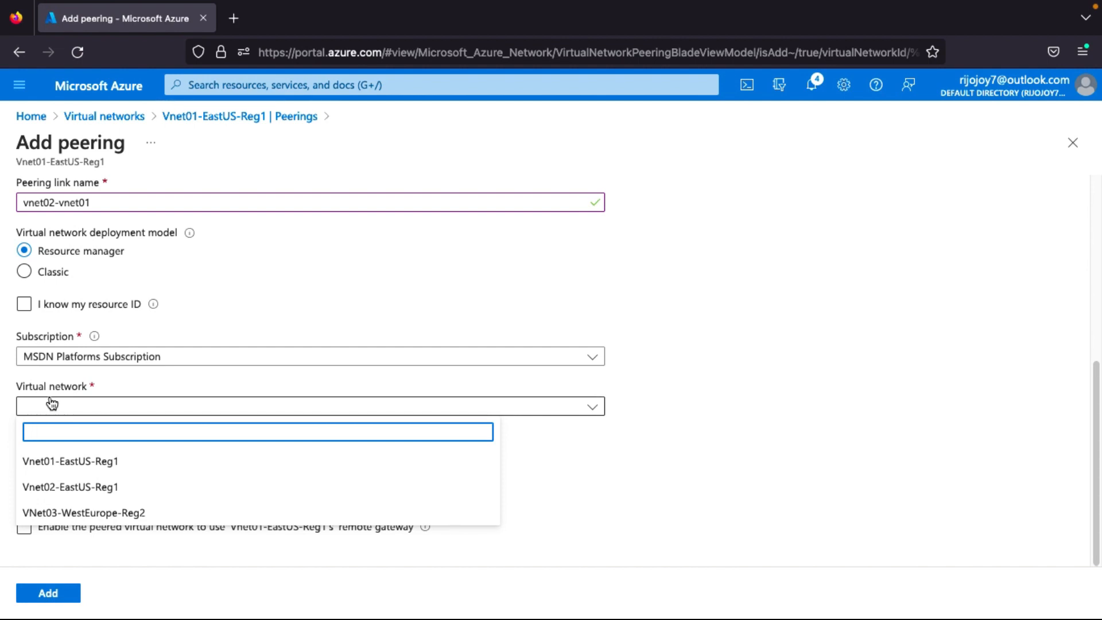
pyautogui.click(72, 489)
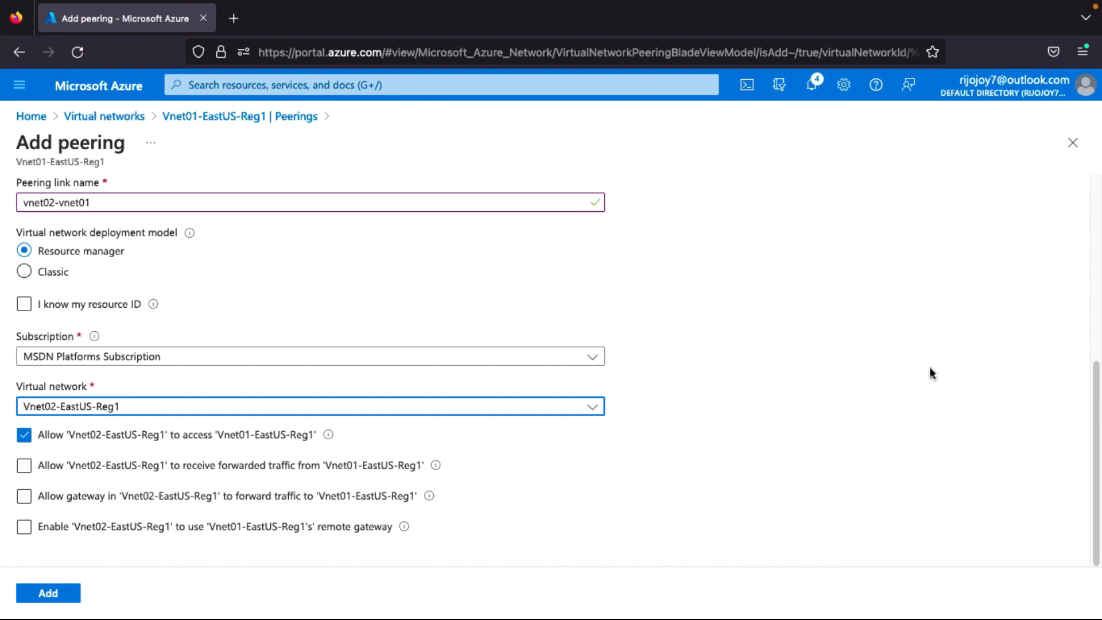
# - Review the peering settings for both networks, keeping Vnet02-EastUS-Reg1 as the remote virtual network
pyautogui.moveTo(1091, 408); pyautogui.dragTo(1078, 189)
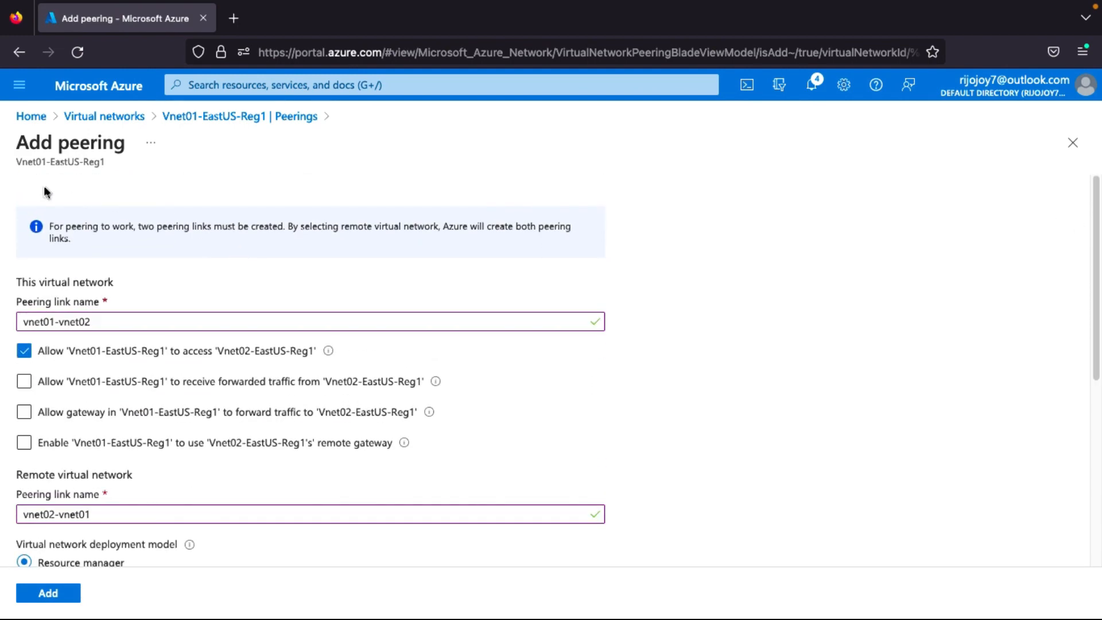
pyautogui.moveTo(1098, 261); pyautogui.dragTo(1099, 451)
pyautogui.click(91, 412)
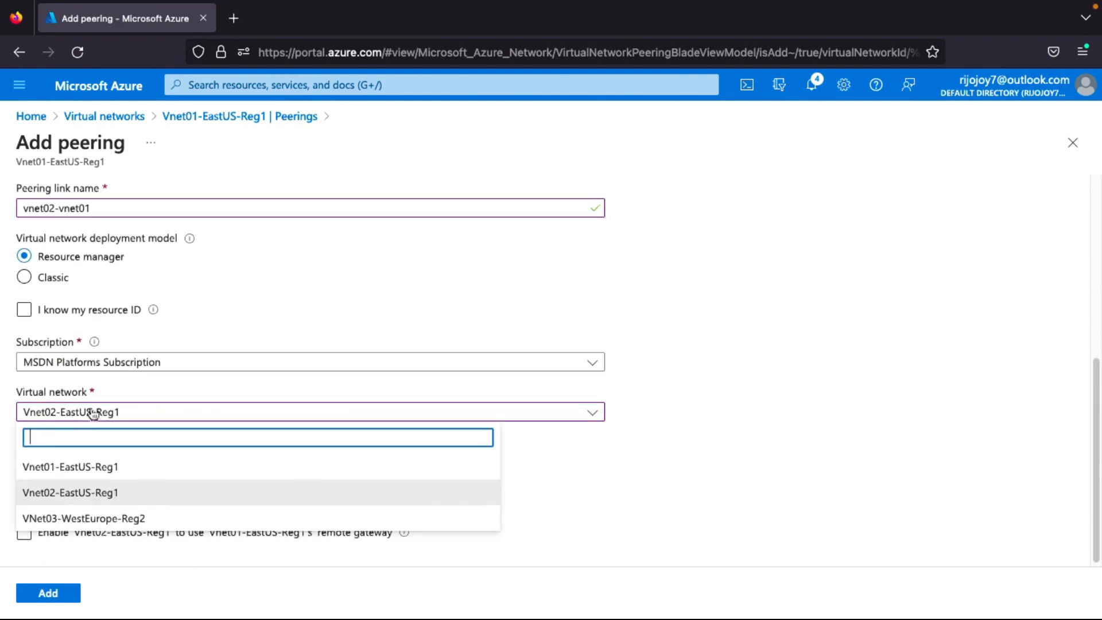
pyautogui.click(71, 493)
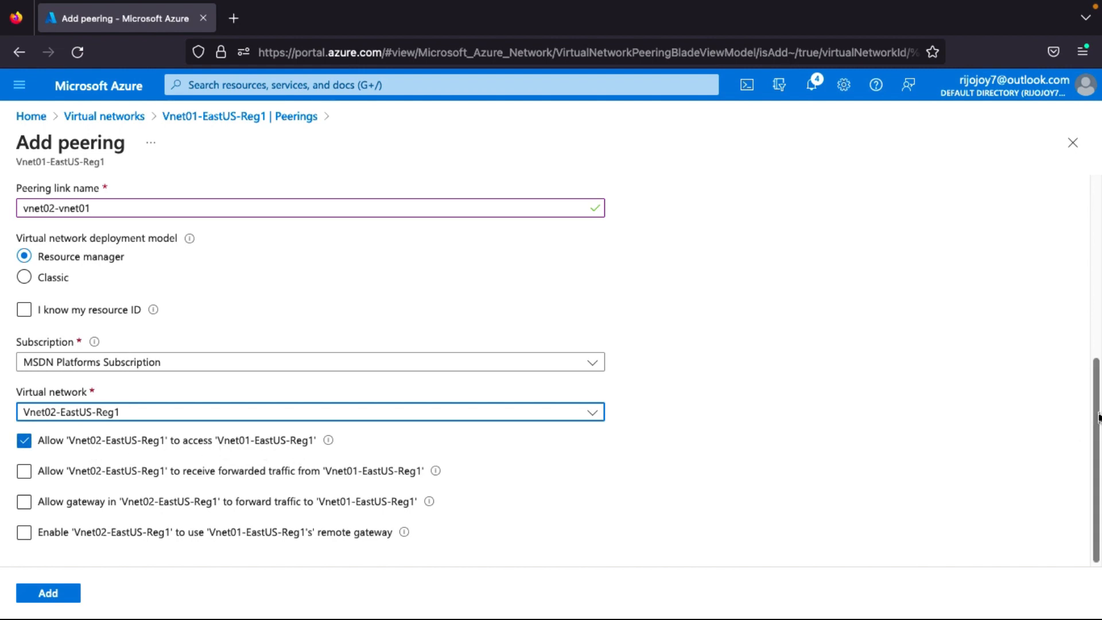
pyautogui.scroll(-1, 270, 516)
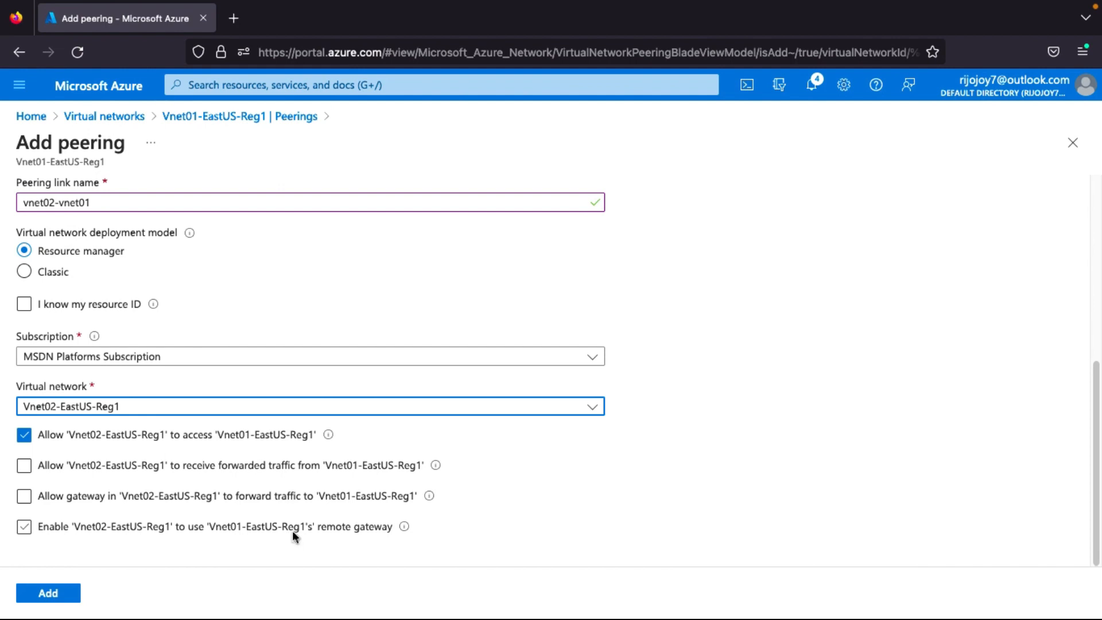
# - Create the peering between Vnet01-EastUS-Reg1 and Vnet02-EastUS-Reg1, check its status and return to the virtual networks list
pyautogui.click(48, 597)
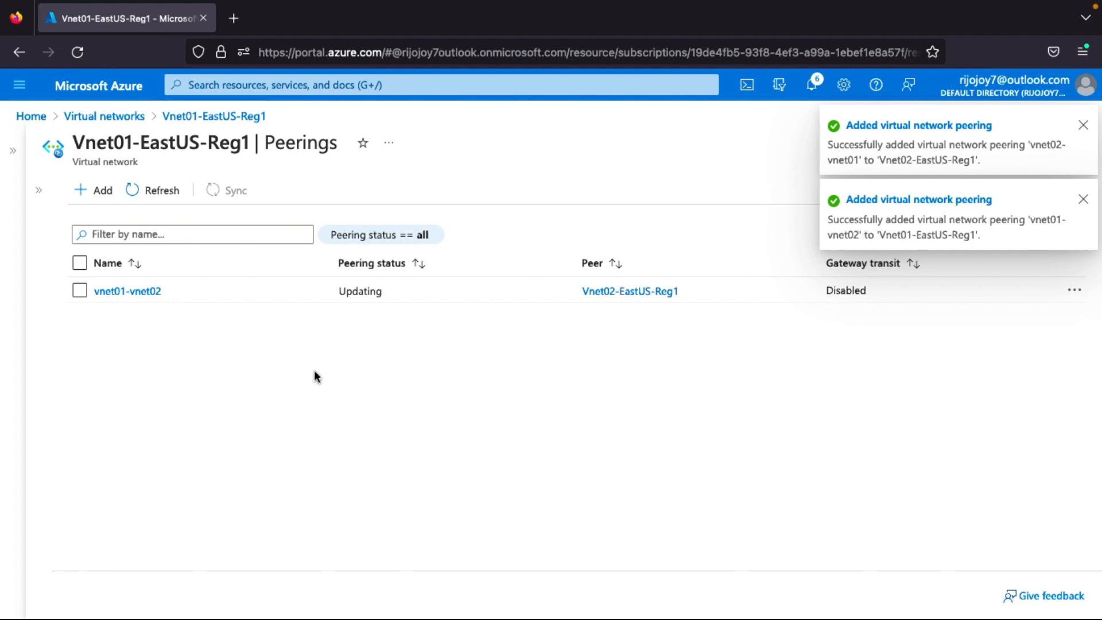
pyautogui.click(1083, 126)
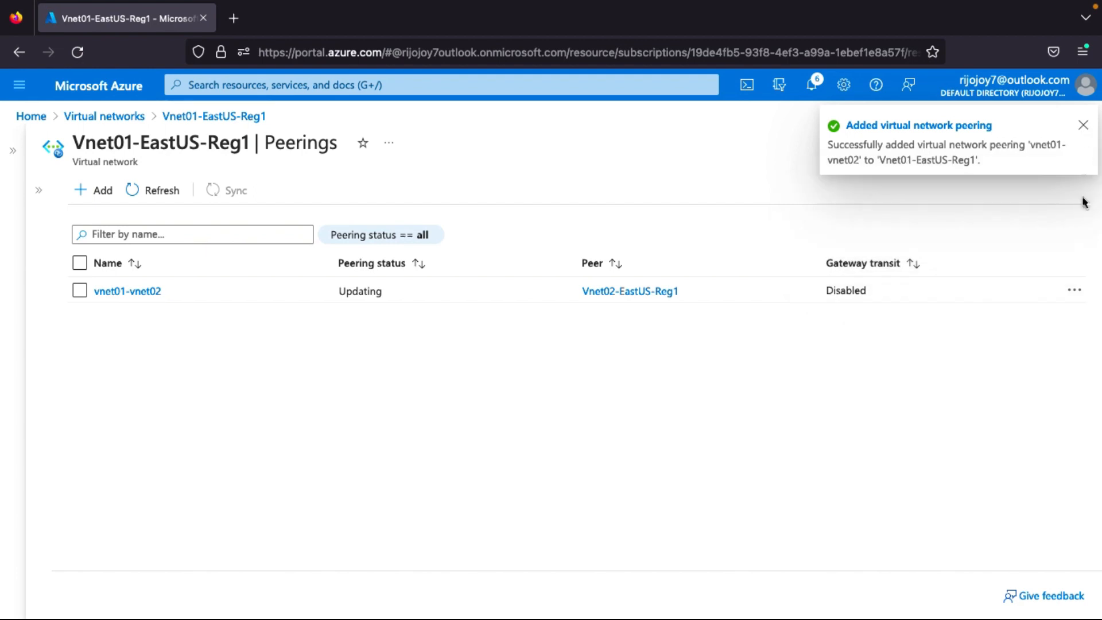
pyautogui.click(1082, 133)
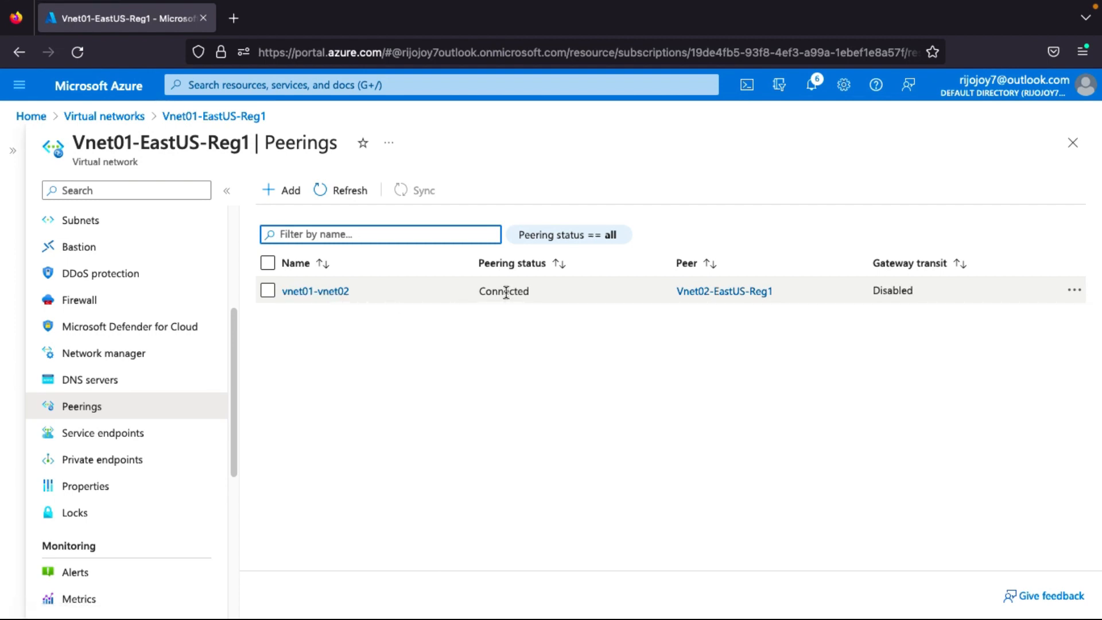
pyautogui.click(104, 118)
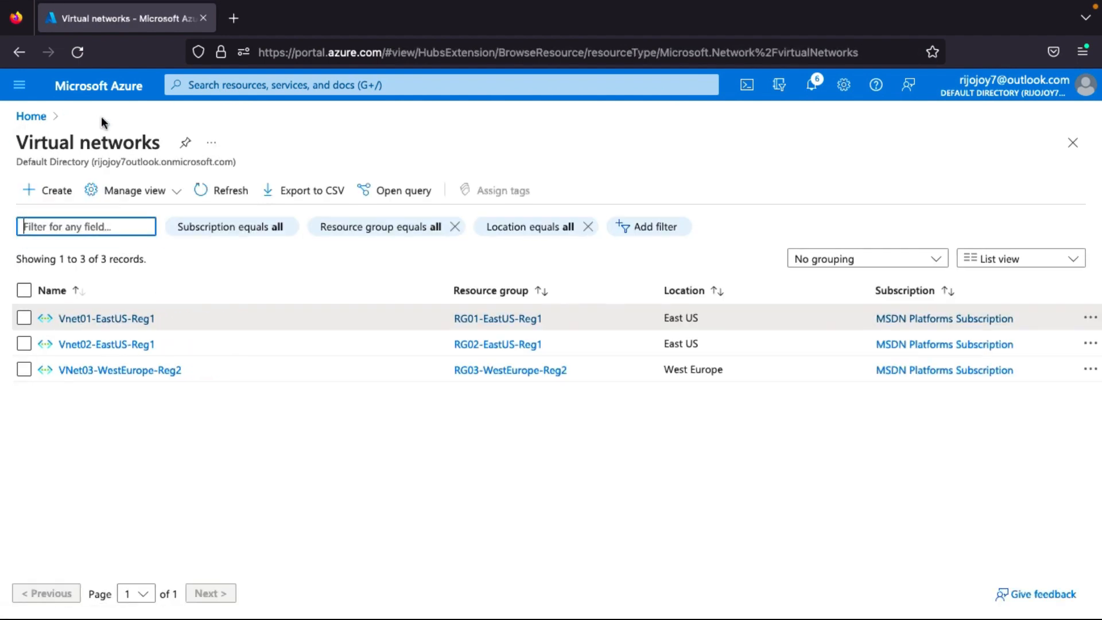
# - Check the peering status of Vnet02-EastUS-Reg1 on its Peerings page
pyautogui.click(99, 346)
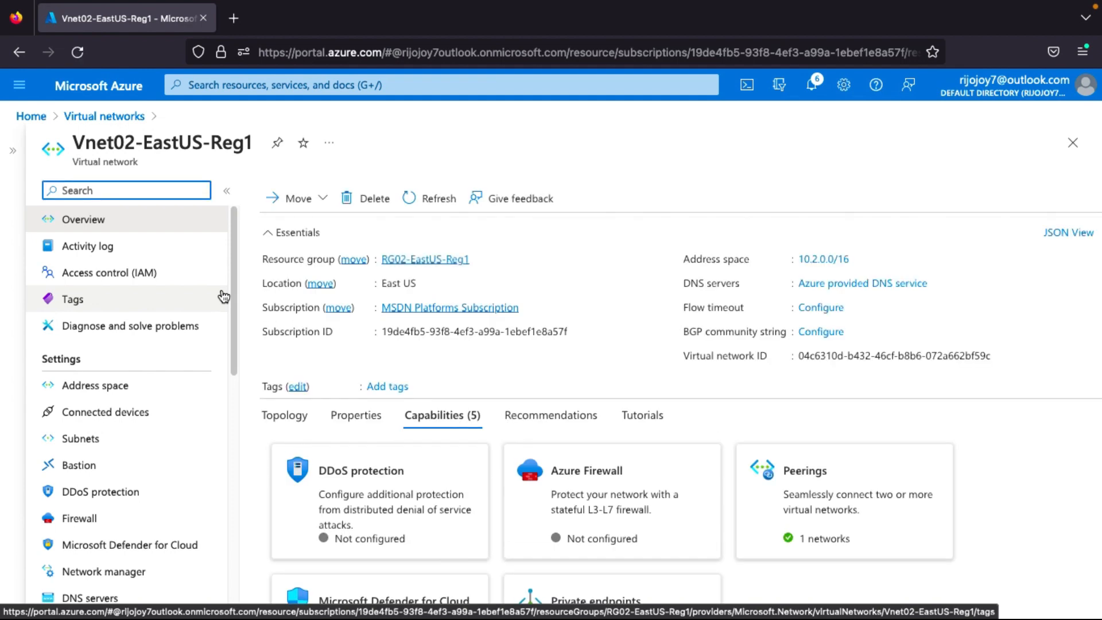
pyautogui.scroll(-3, 75, 488)
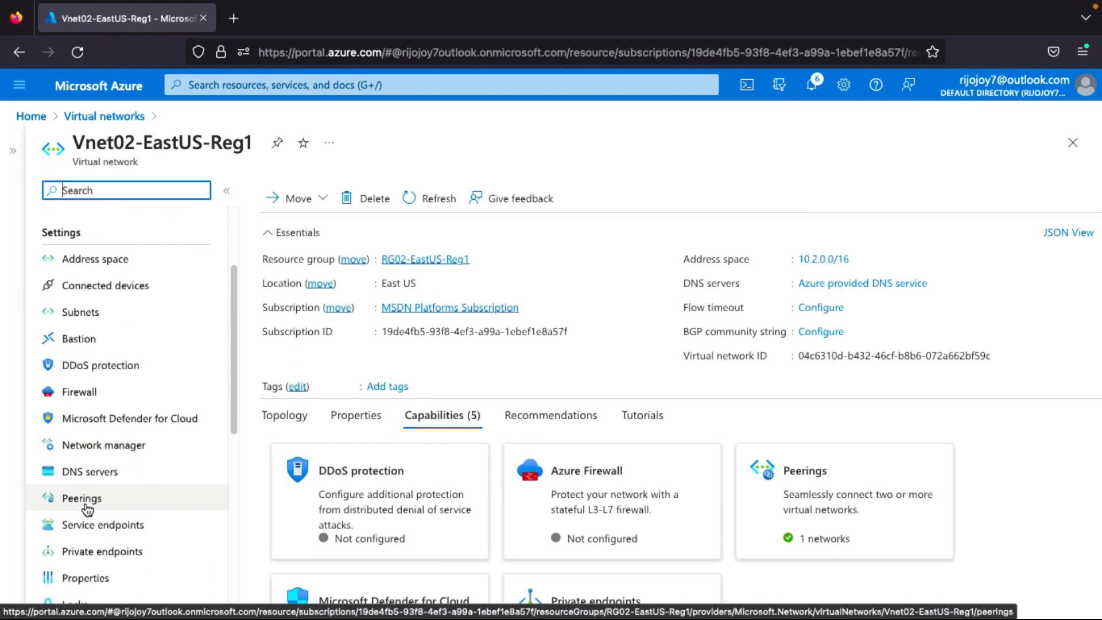
pyautogui.click(84, 500)
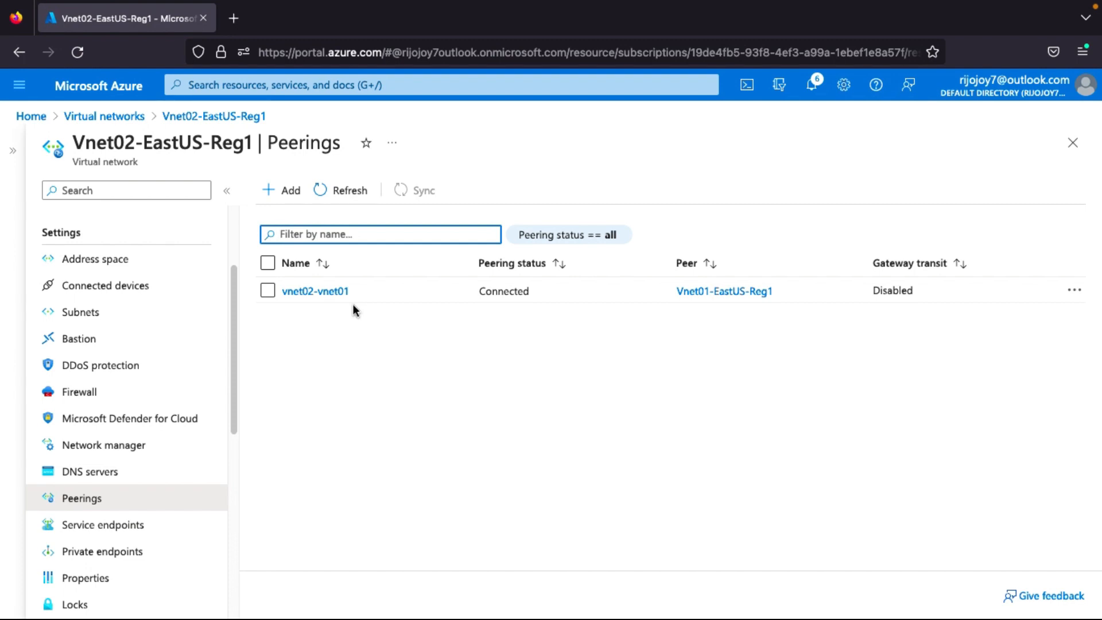
# - Look over the portal's list of virtual machines and switch to Microsoft Remote Desktop
pyautogui.click(104, 87)
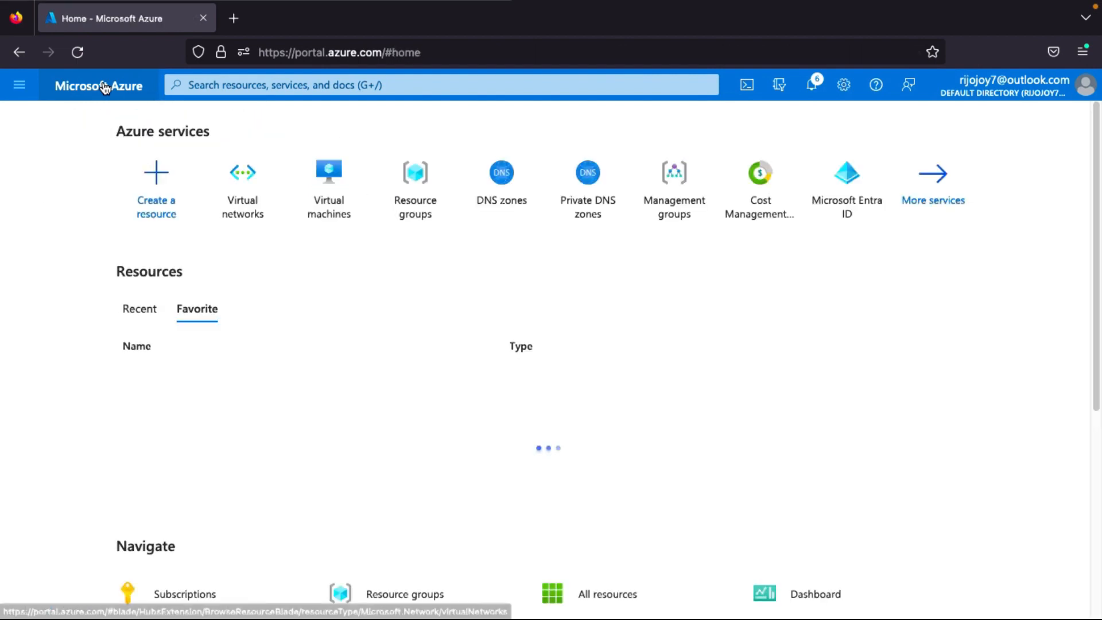
pyautogui.click(332, 198)
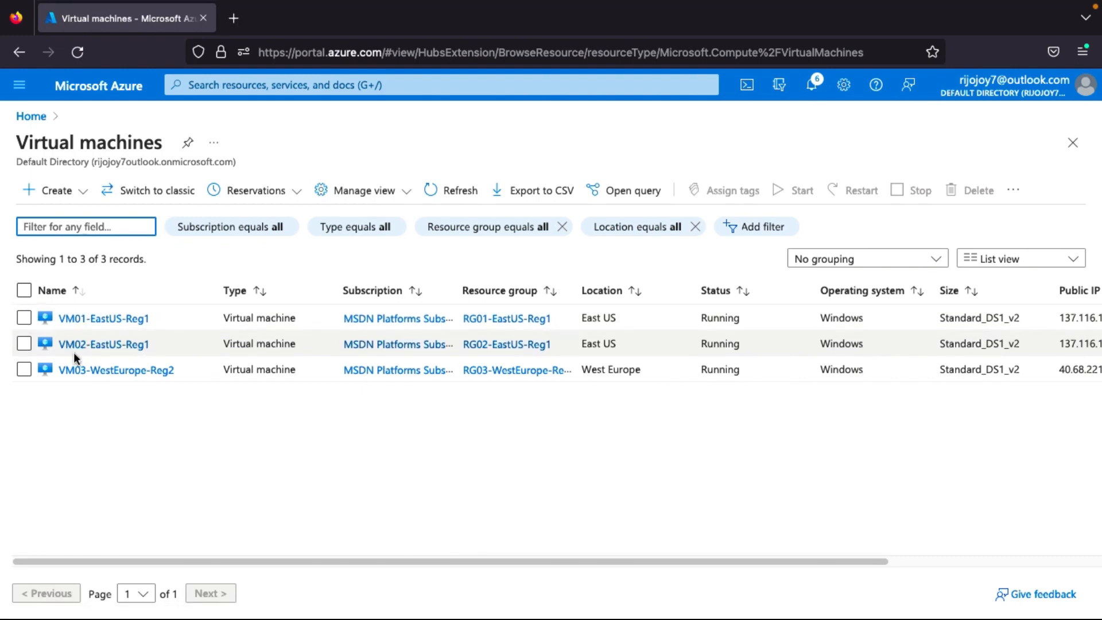
pyautogui.hotkey('ctrl', 'Left')
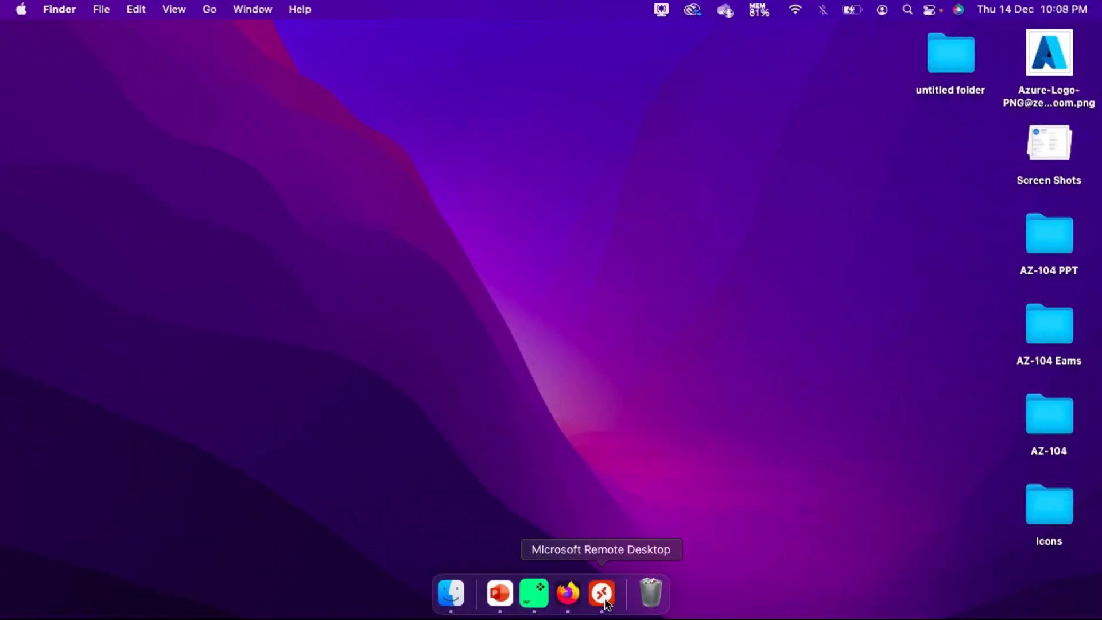
pyautogui.click(606, 602)
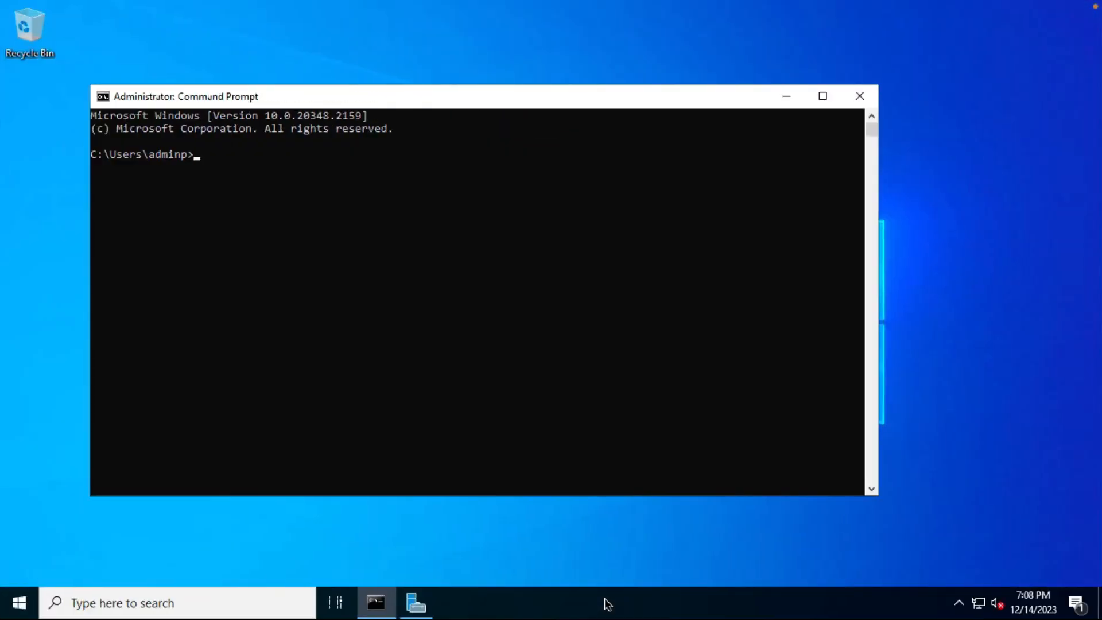
# - Reopen a fresh Command Prompt on VM02 and show its IP configuration with ipconfig
pyautogui.click(862, 101)
pyautogui.moveTo(577, 3)
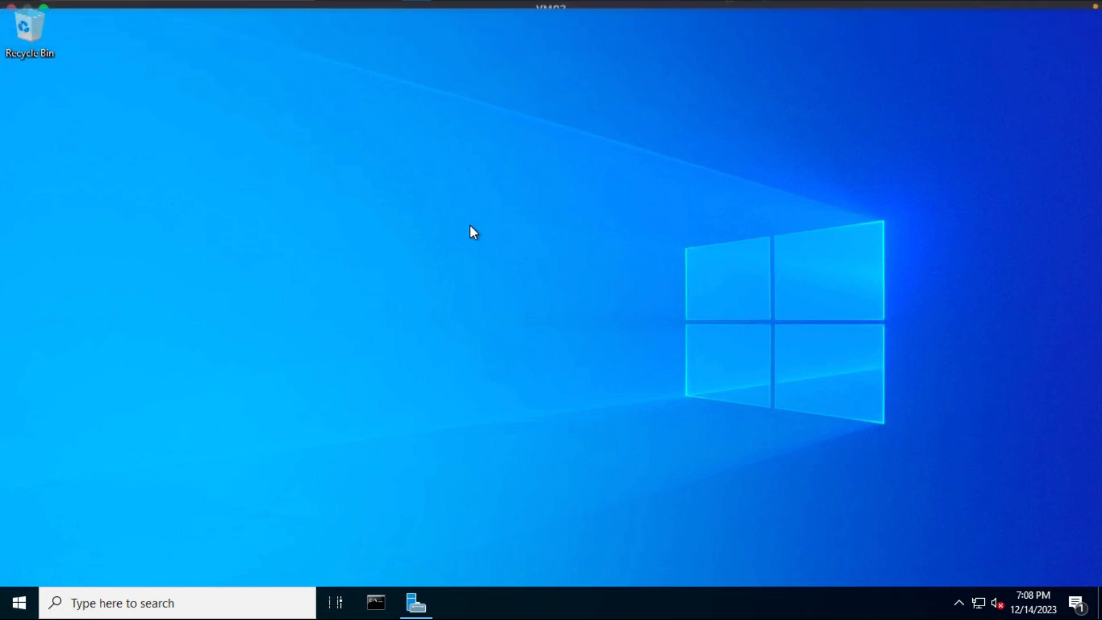
pyautogui.click(383, 612)
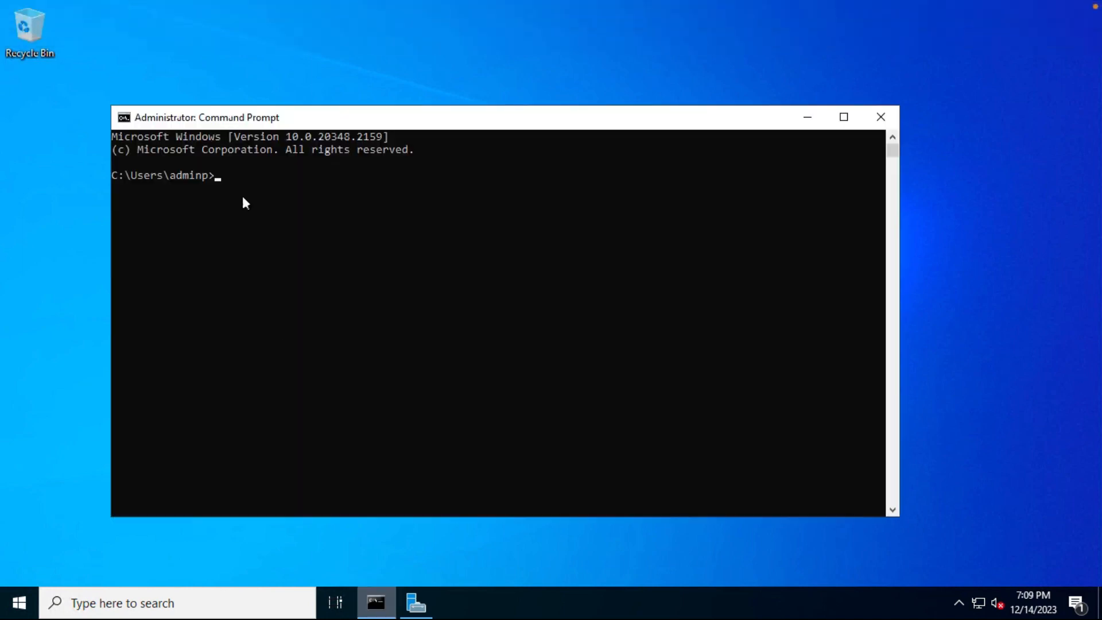
pyautogui.write('ipco')
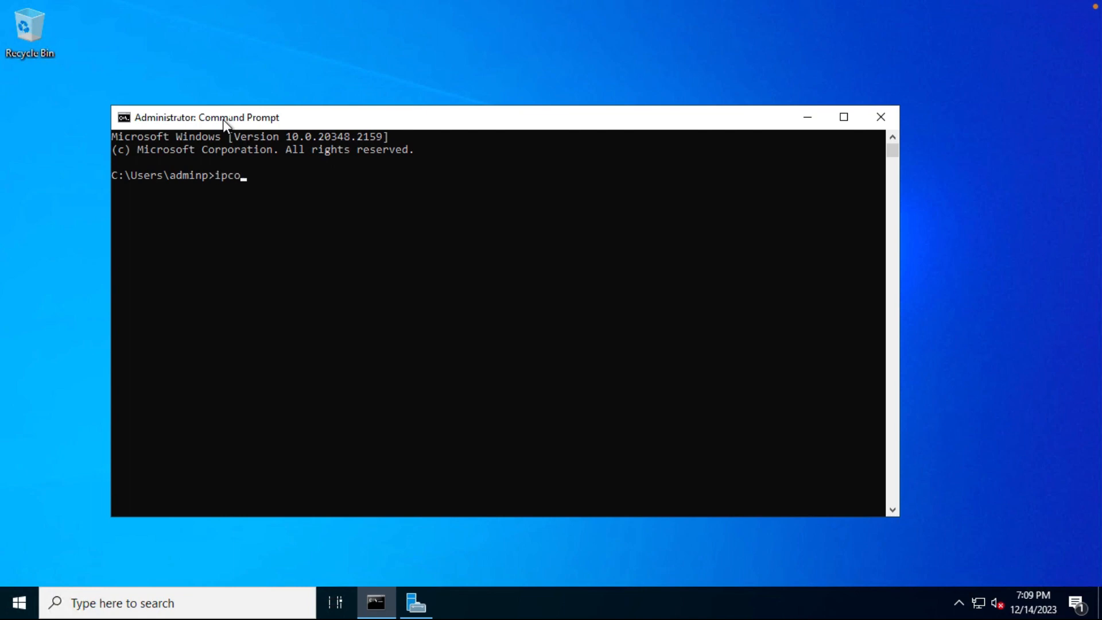
pyautogui.write('nfig')
pyautogui.press('Return')
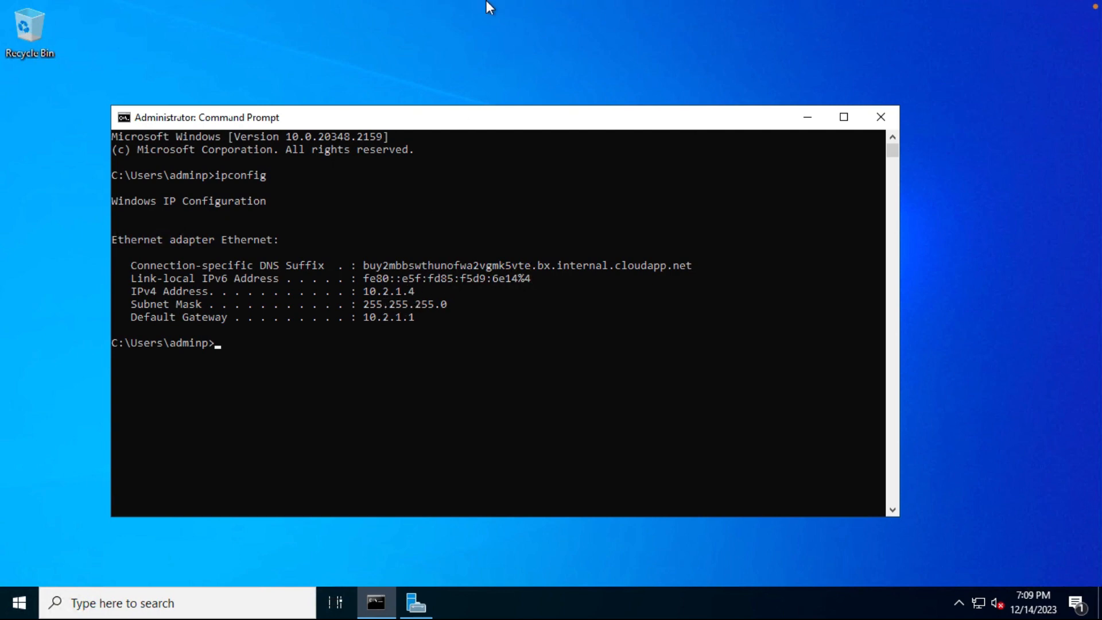
# - Switch to the VM01 session and ping VM02's private address 10.2.1.4 from the Command Prompt
pyautogui.moveTo(489, 5)
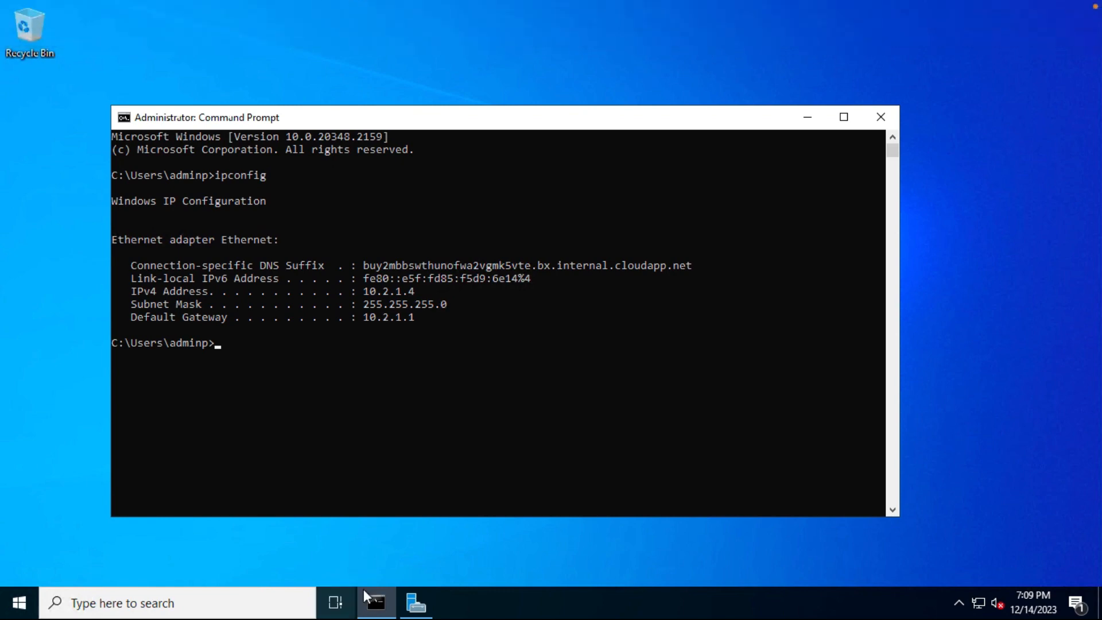
pyautogui.hotkey('ctrl', 'Up')
pyautogui.click(704, 50)
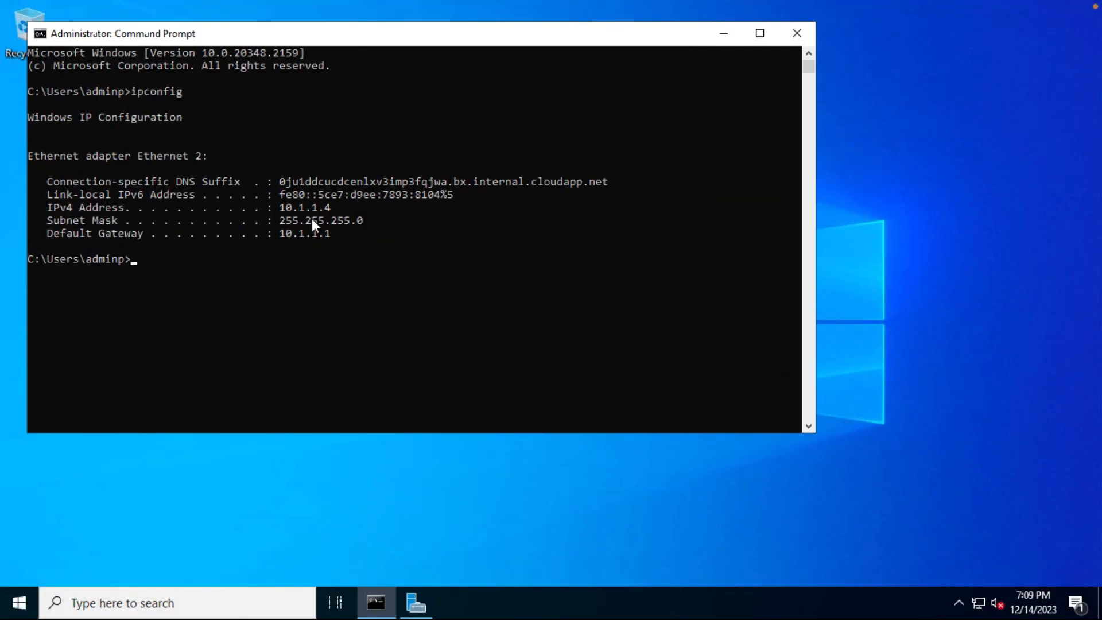
pyautogui.write('ping 10.2.1.4')
pyautogui.press('Return')
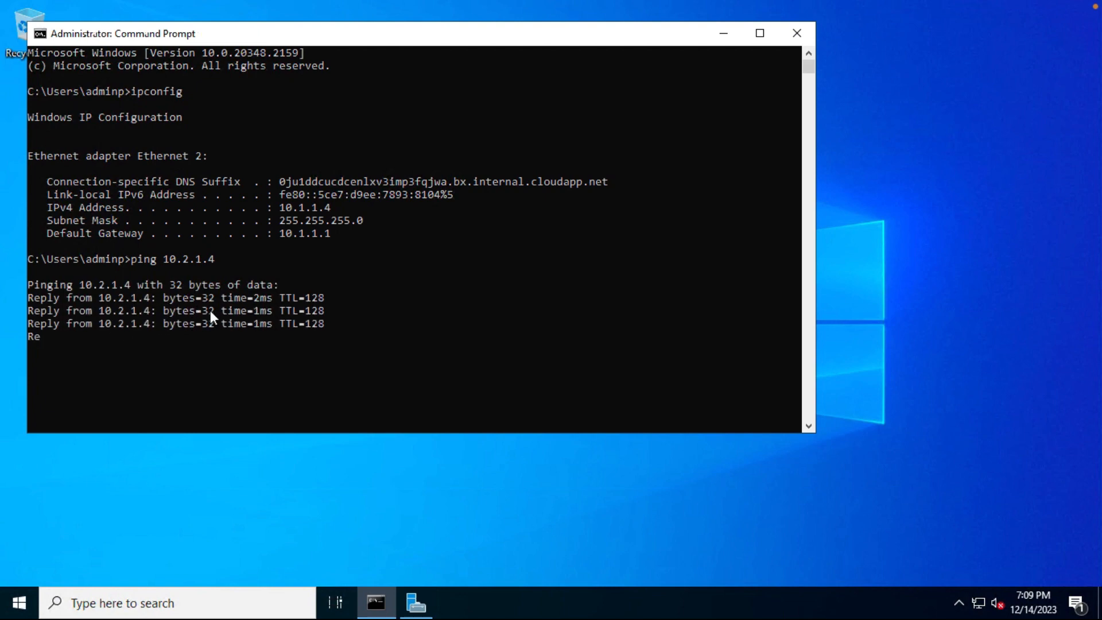
# - Switch to the VM02 session and ping VM01's private address 10.1.1.4
pyautogui.hotkey('ctrl', 'Up')
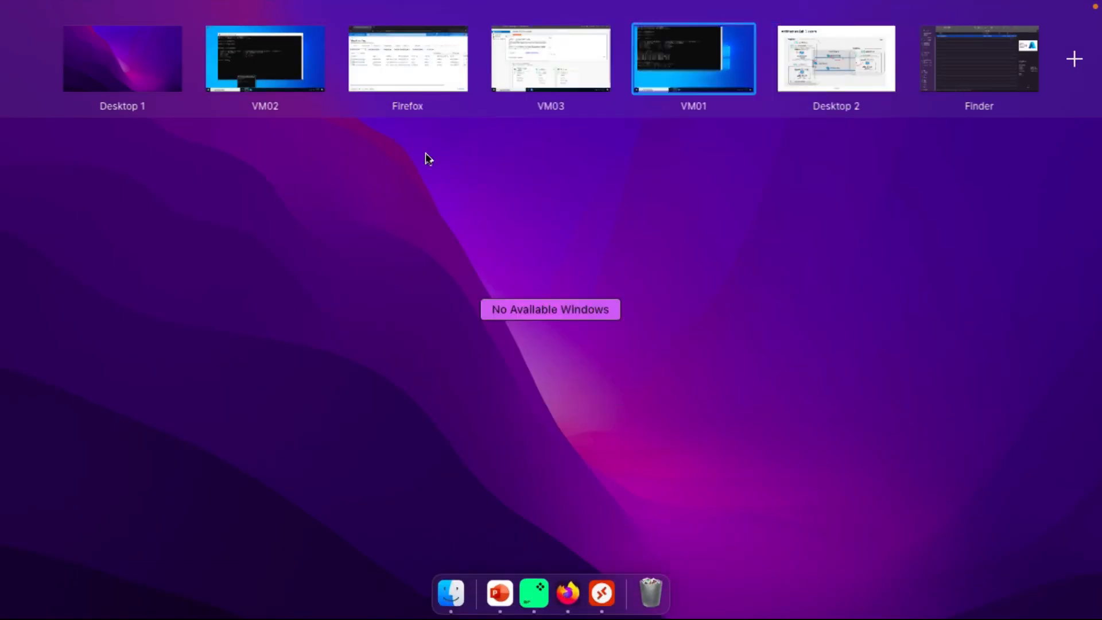
pyautogui.click(260, 86)
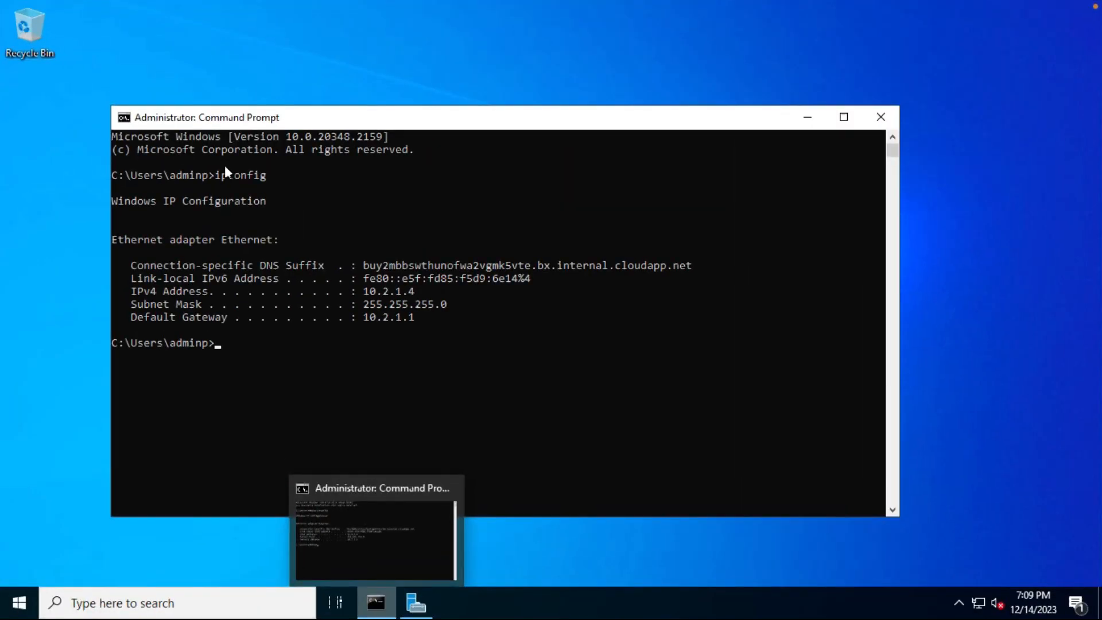
pyautogui.write('pin')
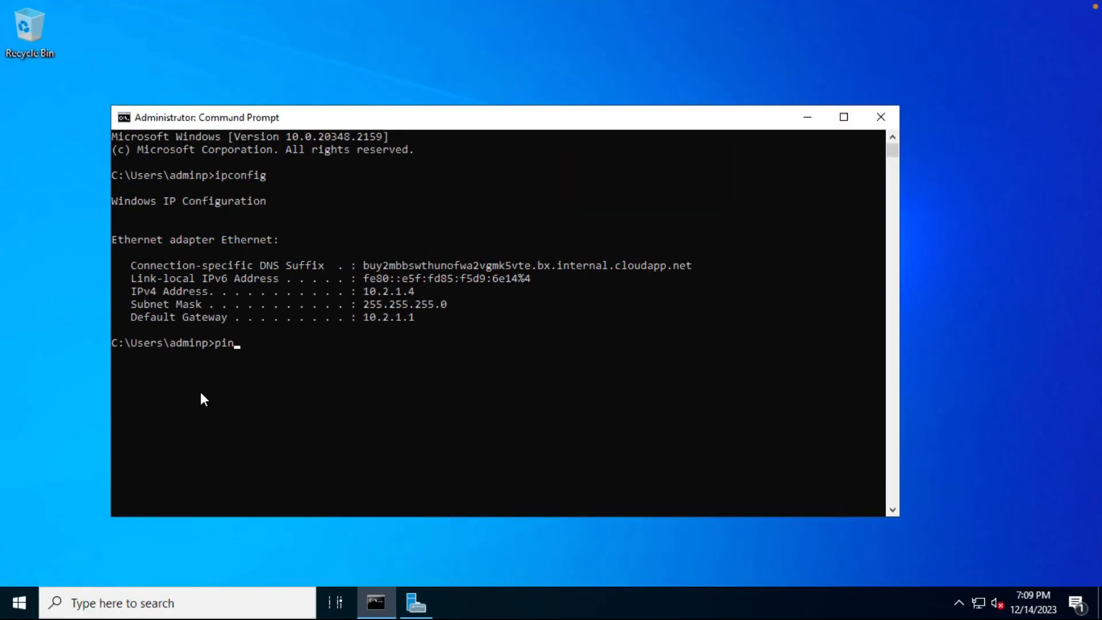
pyautogui.write('g 10.1.1.4')
pyautogui.press('Return')
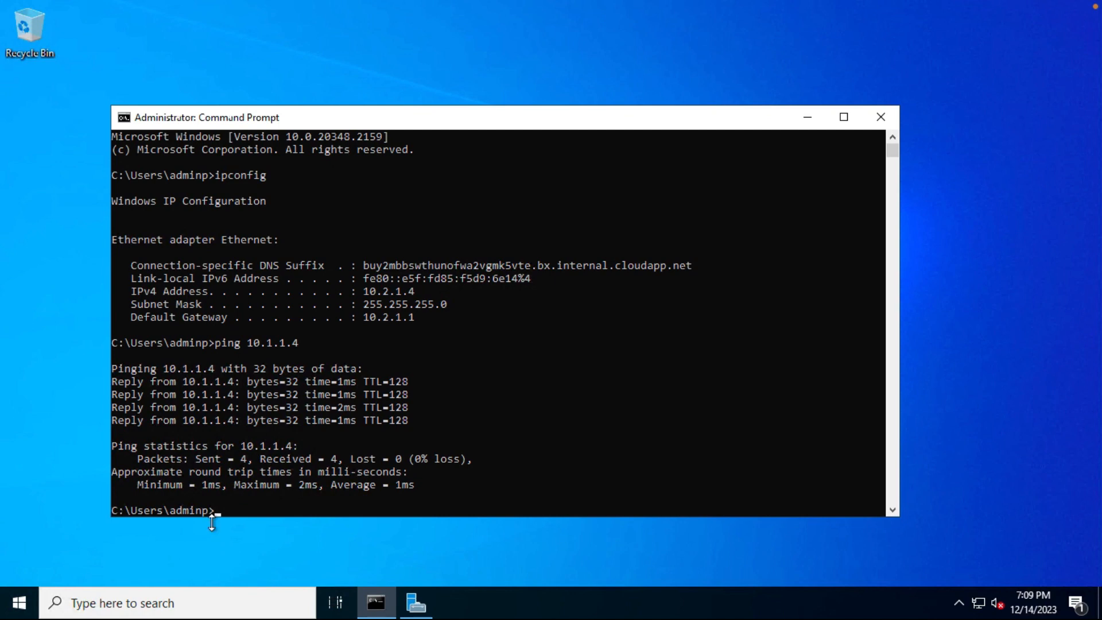
# - Switch to the VM03 session, minimise Server Manager and open a Command Prompt
pyautogui.hotkey('ctrl', 'Up')
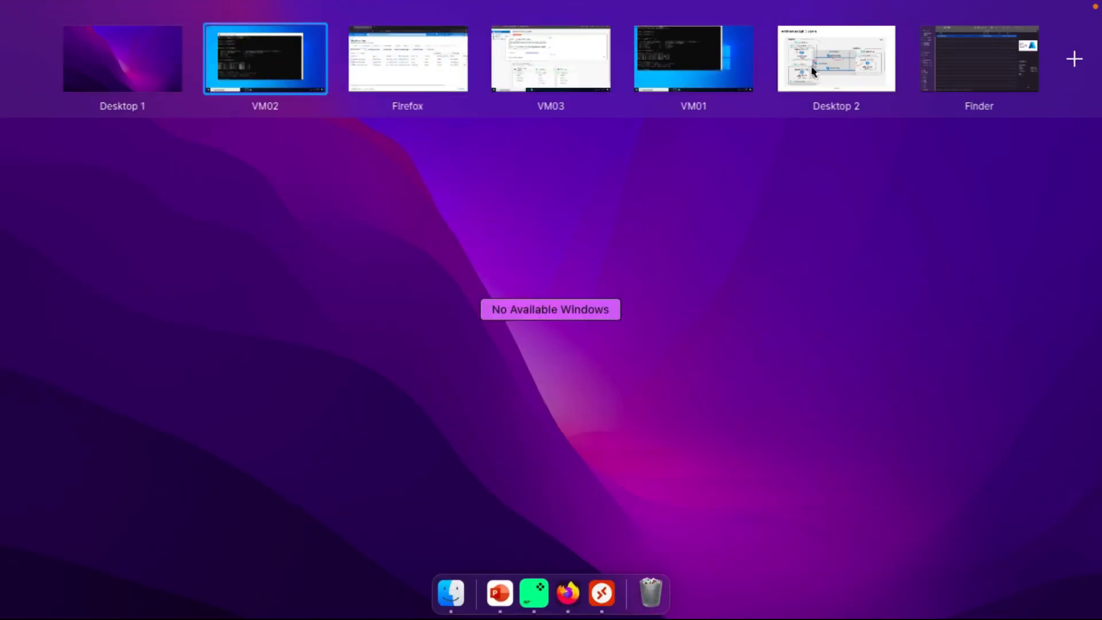
pyautogui.click(528, 47)
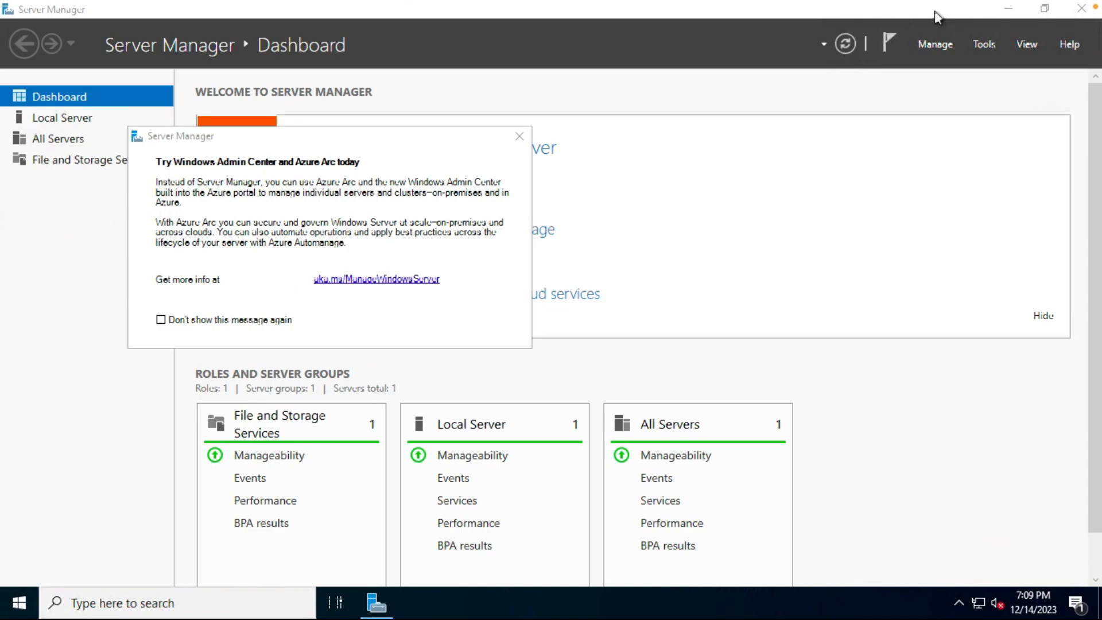
pyautogui.click(1007, 9)
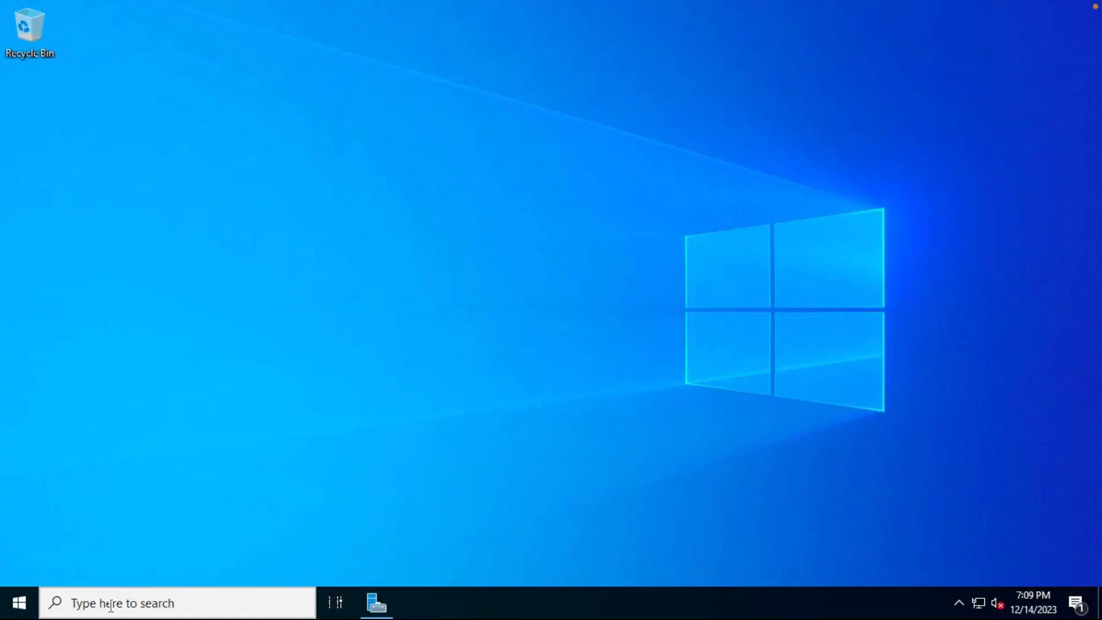
pyautogui.click(40, 608)
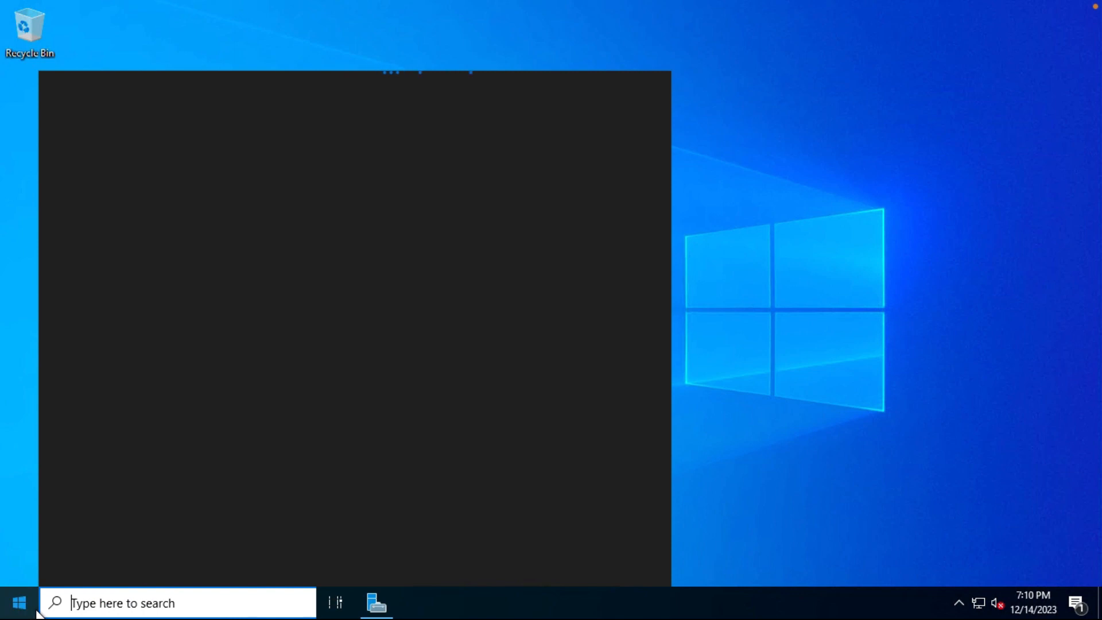
pyautogui.write('cmd')
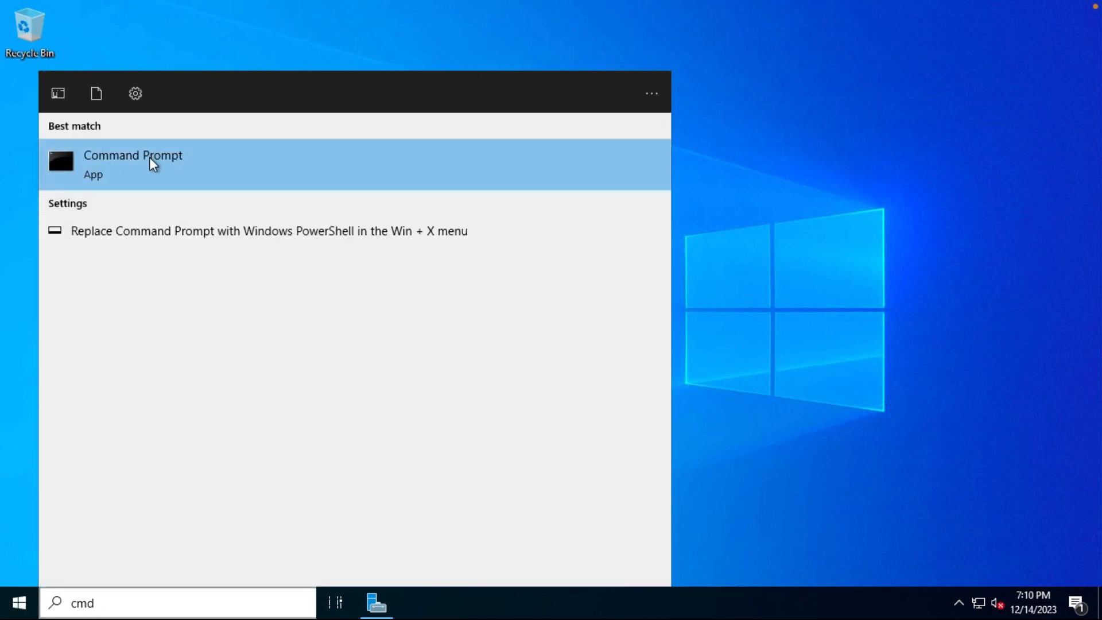
pyautogui.click(151, 160)
# - Show VM03's IP configuration with ipconfig
pyautogui.write('ip')
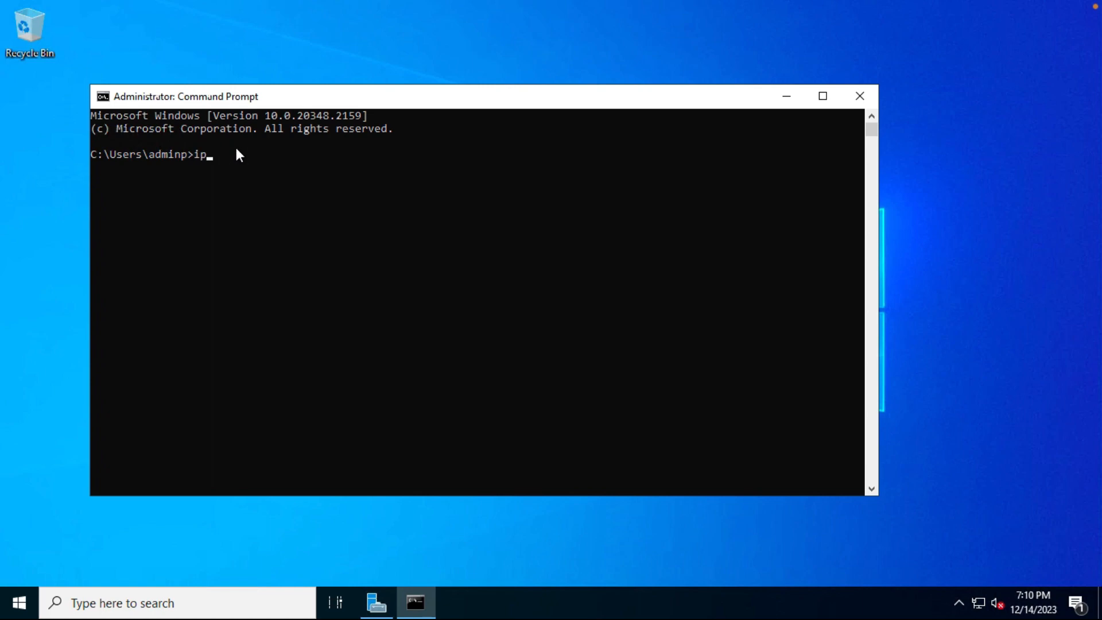
pyautogui.write('config')
pyautogui.press('Return')
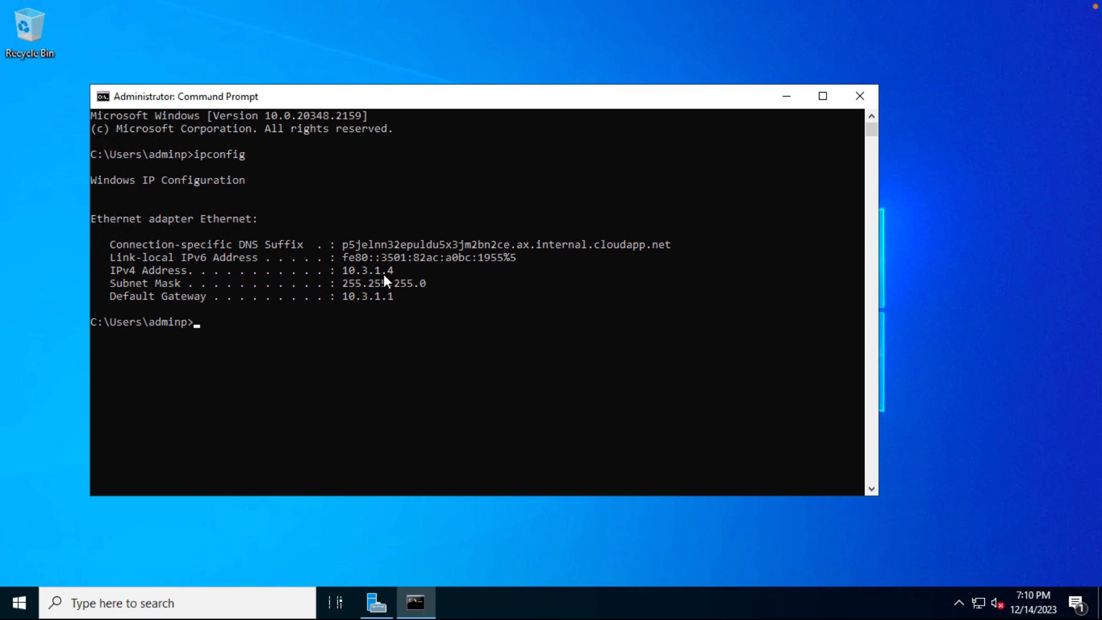
# - Ping VM01's private address 10.1.1.4 from VM03 to test connectivity across regions
pyautogui.write('10.1.1.4')
pyautogui.press('Return')
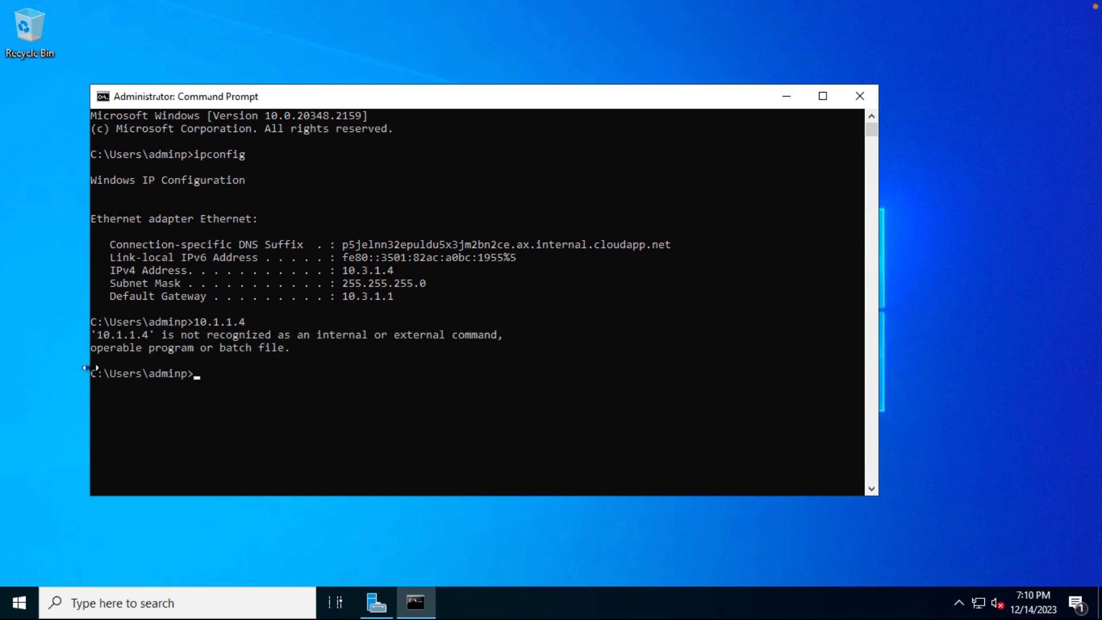
pyautogui.press('Up')
pyautogui.press('Left')
pyautogui.press('Left')
pyautogui.press('Left')
pyautogui.press('Left')
pyautogui.press('Left')
pyautogui.press('Left')
pyautogui.press('Left')
pyautogui.press('Left')
pyautogui.write('ping')
pyautogui.press('Return')
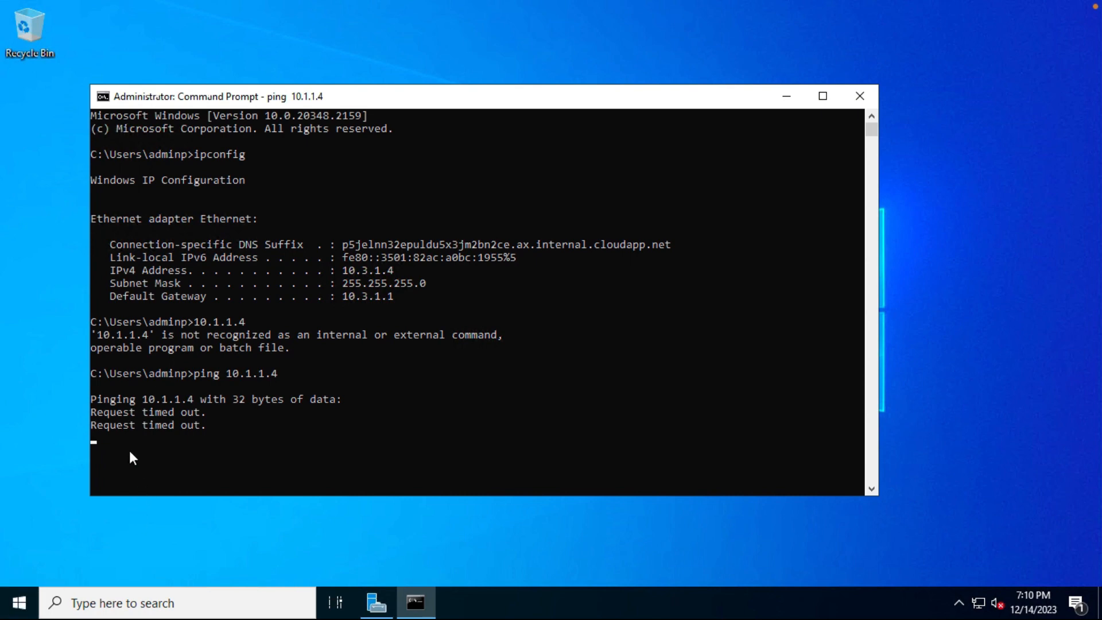
# - Add a few blank prompt lines and start a continuous ping from VM03 with ping 10.1.1.4 -t
pyautogui.press('Return')
pyautogui.press('Return')
pyautogui.press('Return')
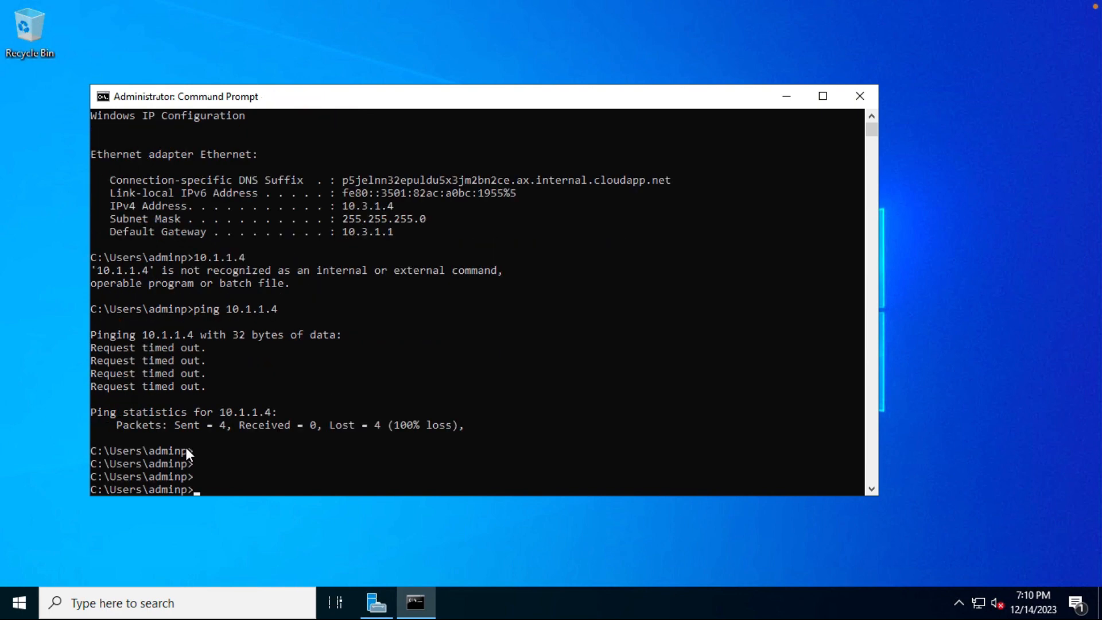
pyautogui.write('ping 10.1.1.4 -t')
pyautogui.press('Return')
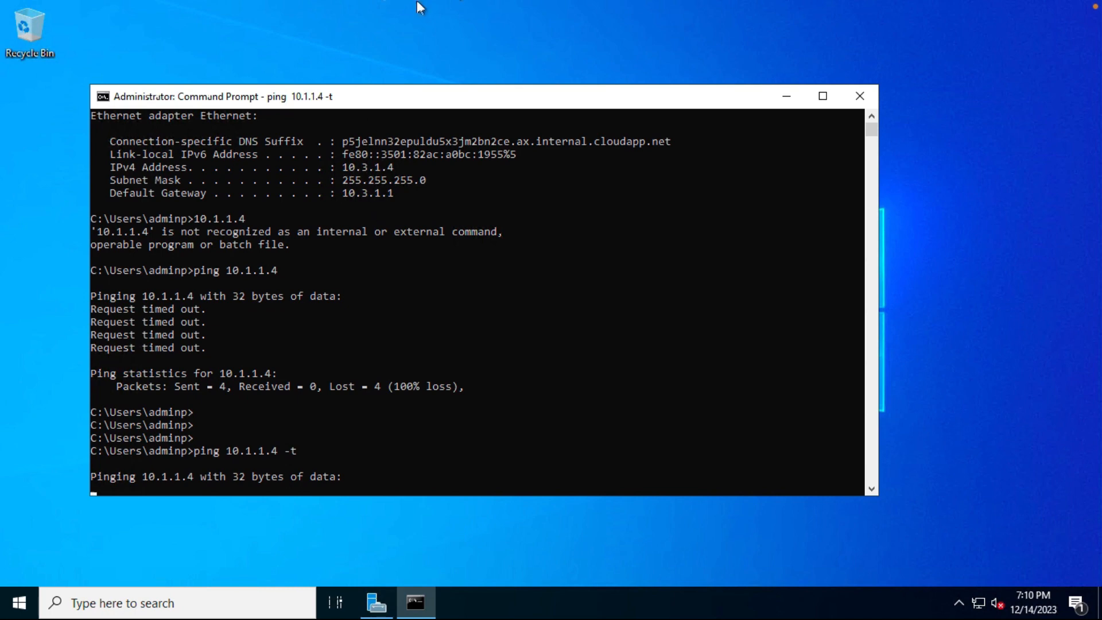
# - Switch to the Azure portal in Firefox and open the Peerings page of the virtual network Vnet01-EastUS-Reg1
pyautogui.moveTo(492, 3)
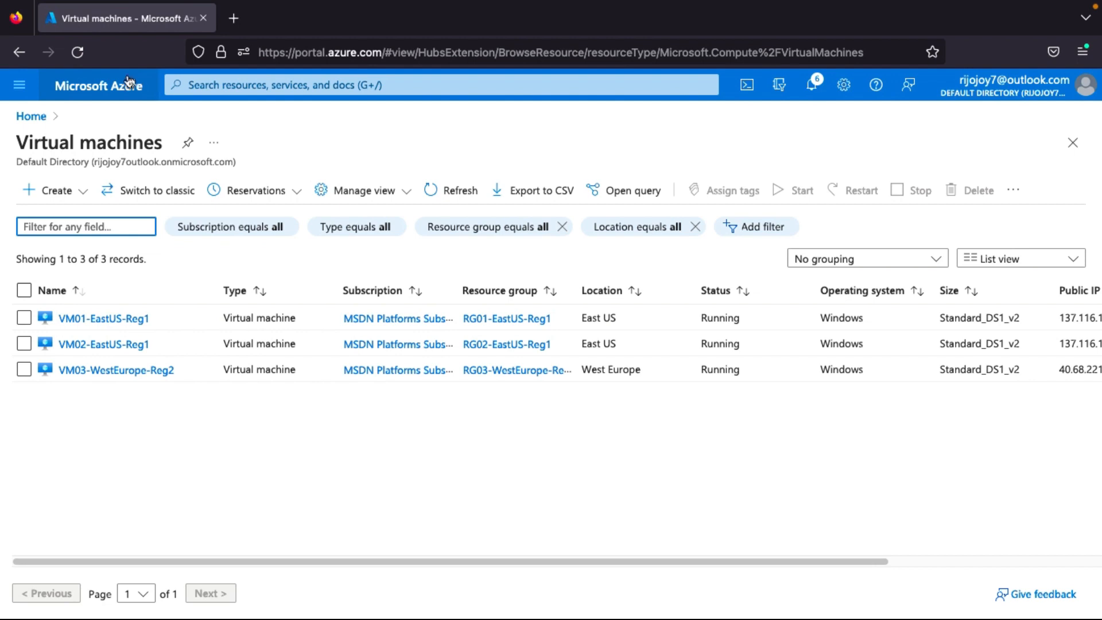
pyautogui.click(124, 95)
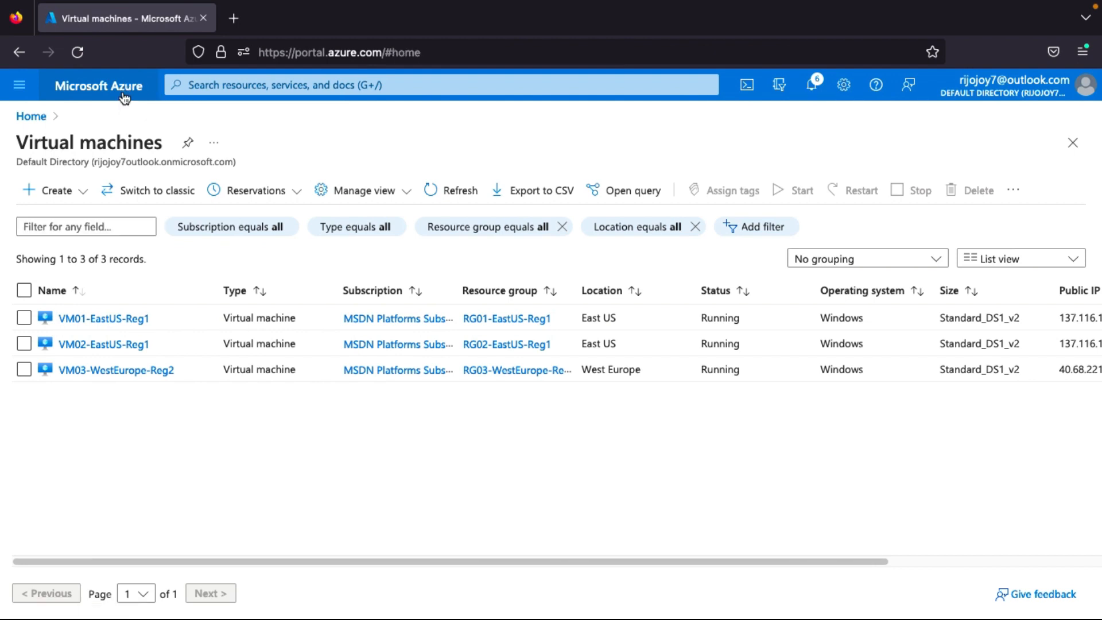
pyautogui.click(326, 208)
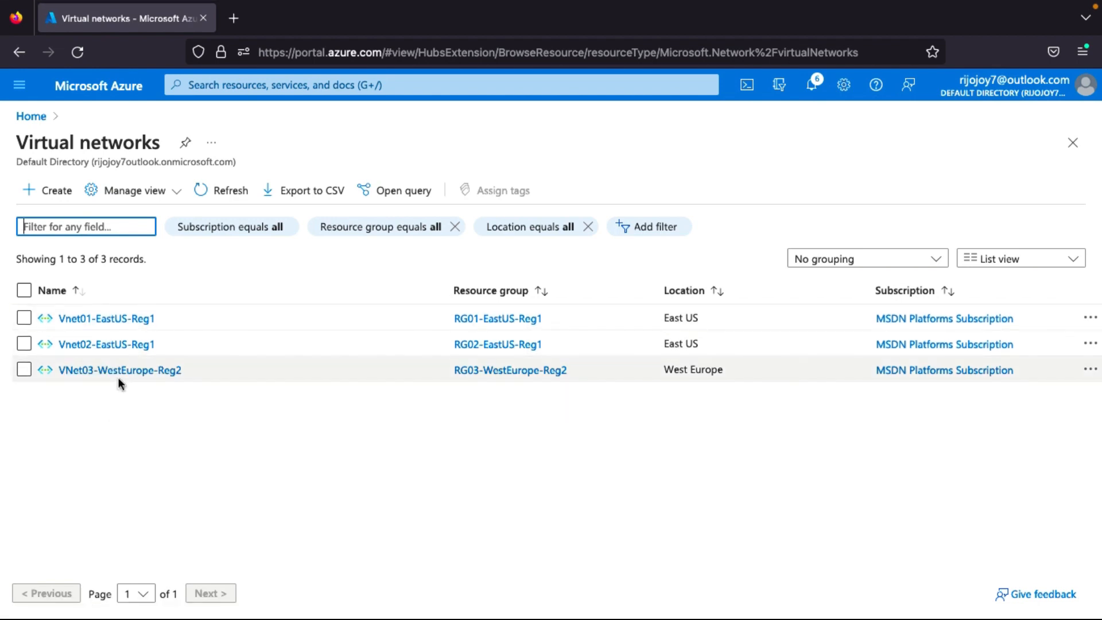
pyautogui.click(127, 319)
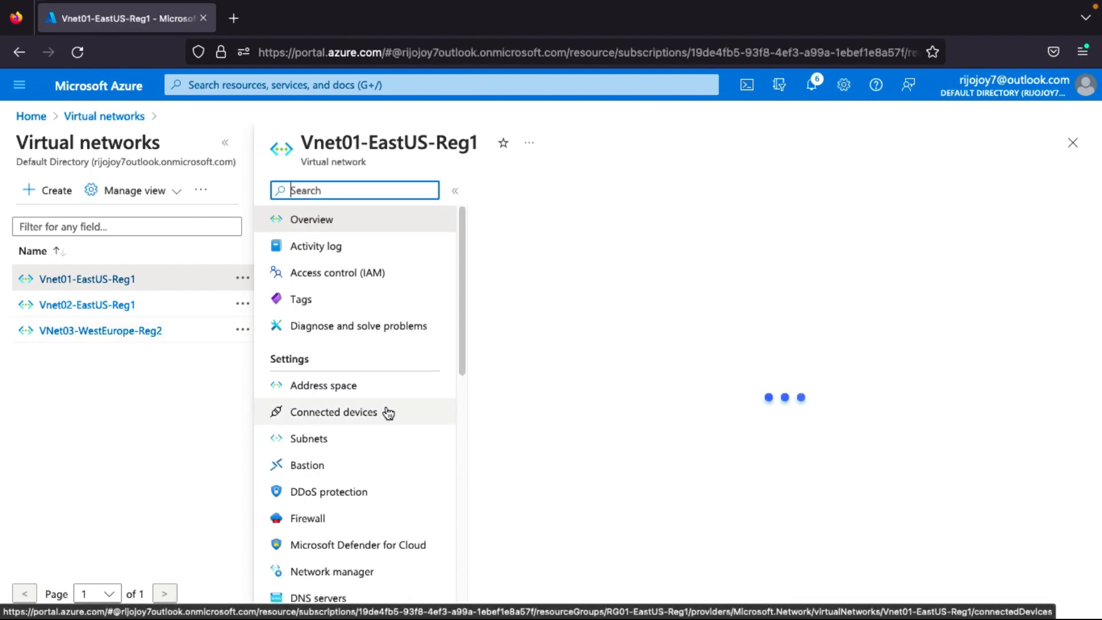
pyautogui.click(225, 143)
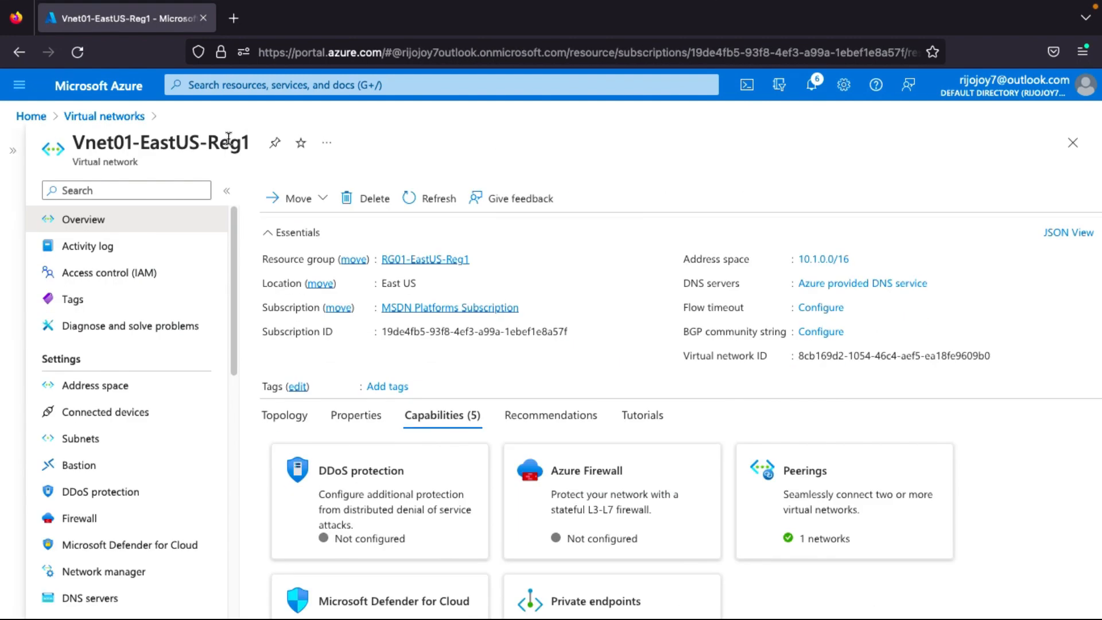
pyautogui.scroll(-5, 80, 493)
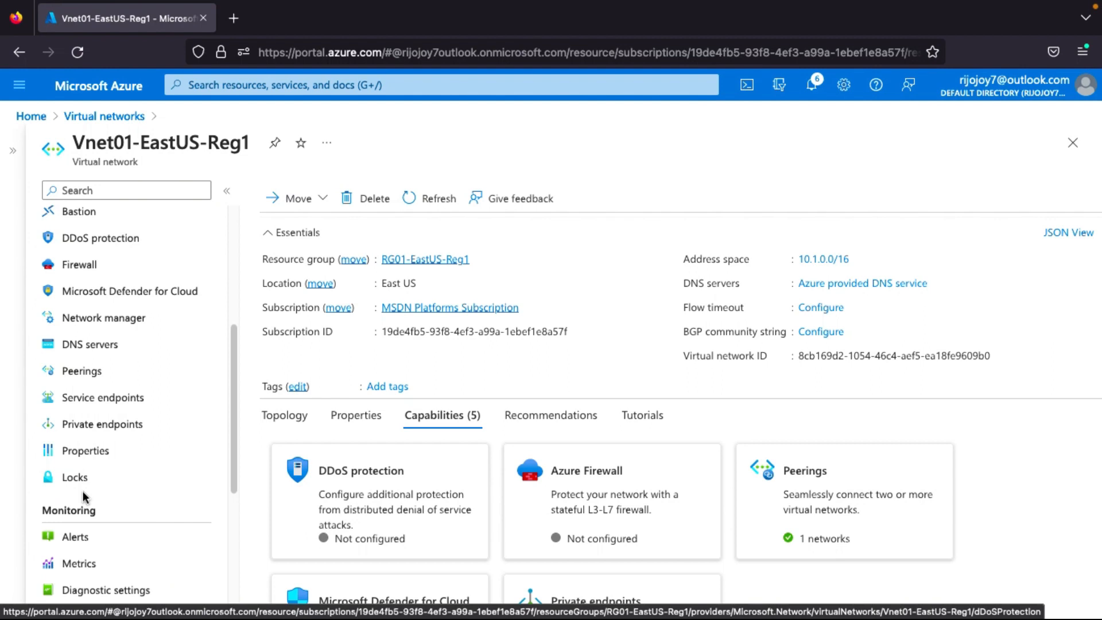
pyautogui.click(88, 381)
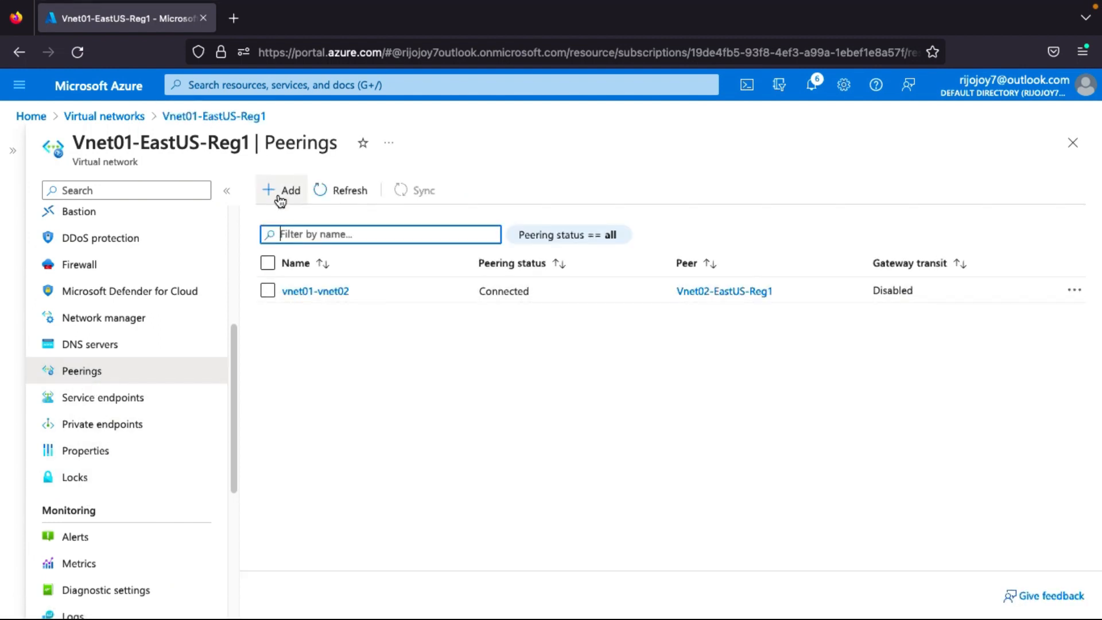
# - Start a new peering on Vnet01-EastUS-Reg1, naming this network's link Vnet01-vnet03 and the remote link vnet03-vnet01
pyautogui.click(280, 198)
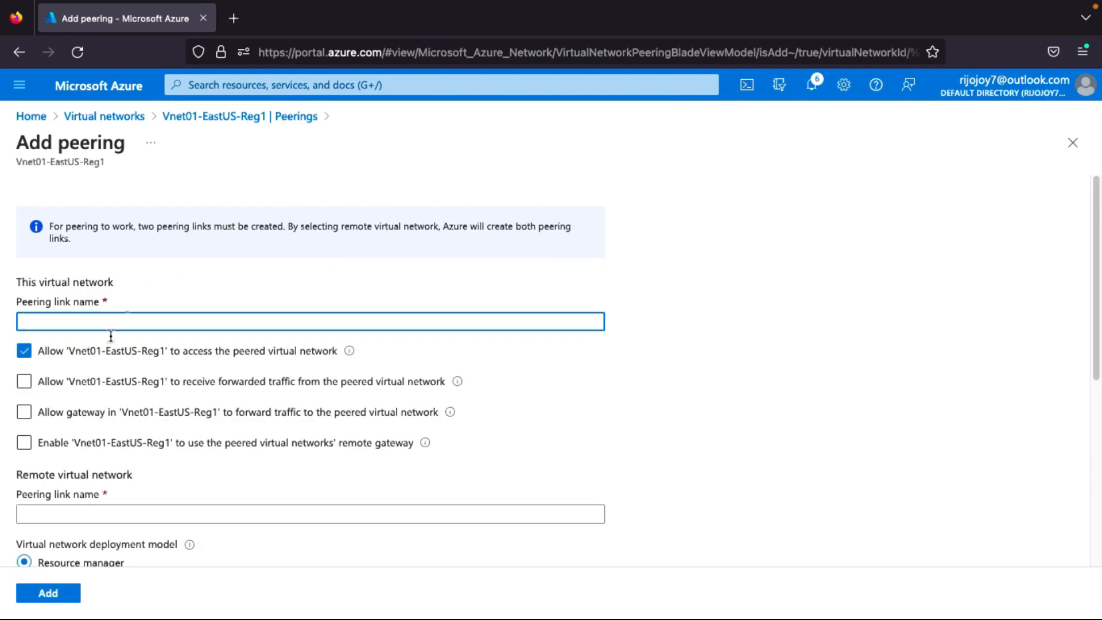
pyautogui.write('Vnet01-vnet03')
pyautogui.scroll(-2, 90, 398)
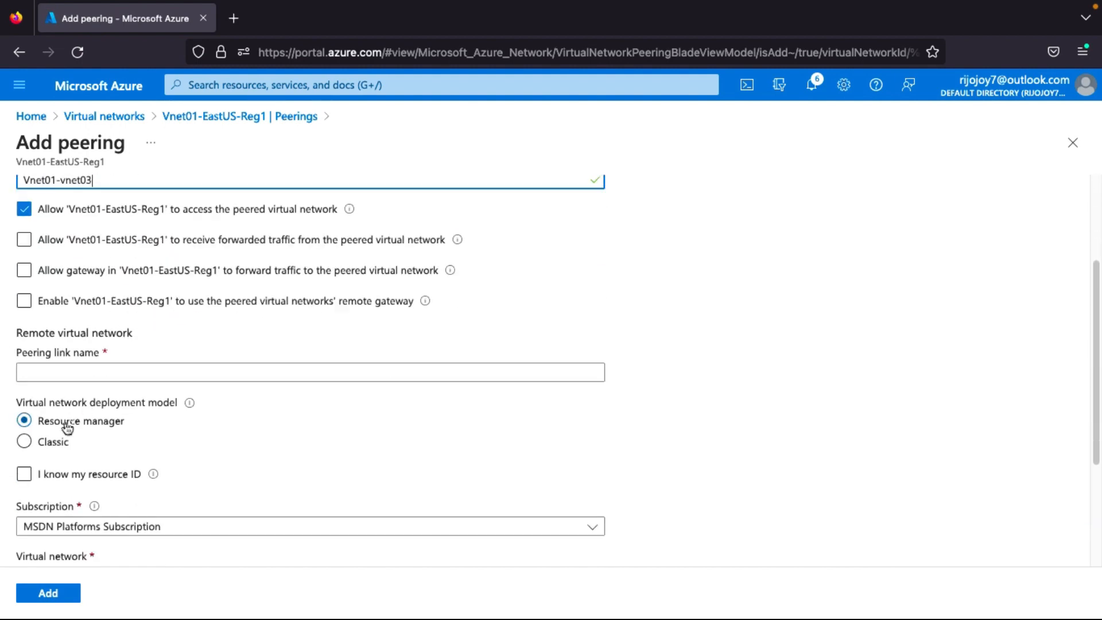
pyautogui.click(49, 373)
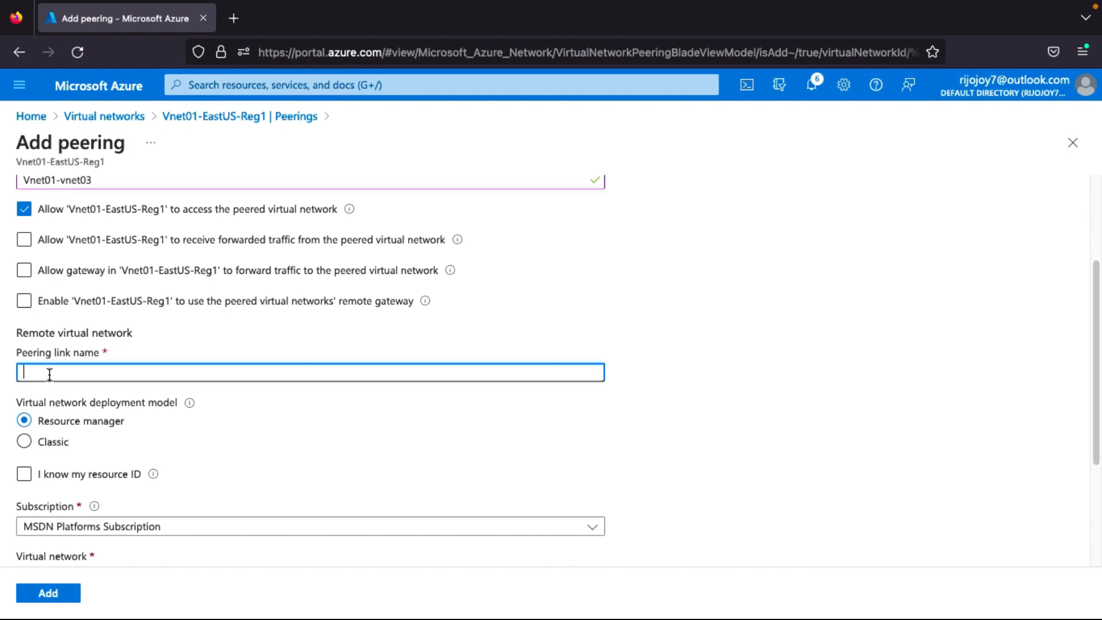
pyautogui.write('vnet')
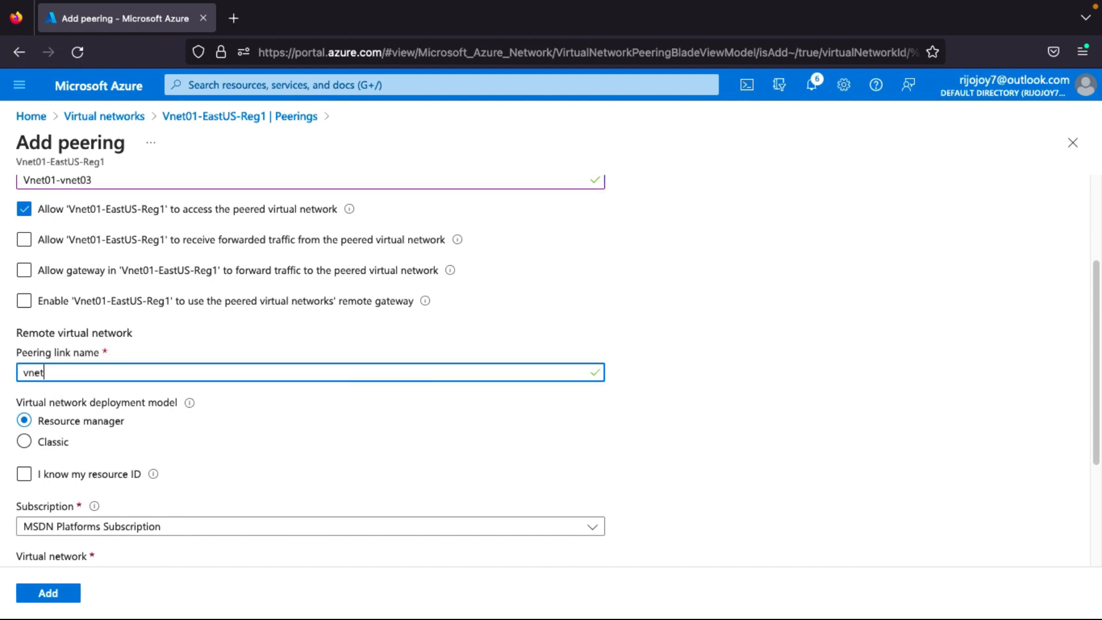
pyautogui.write('03-vnet')
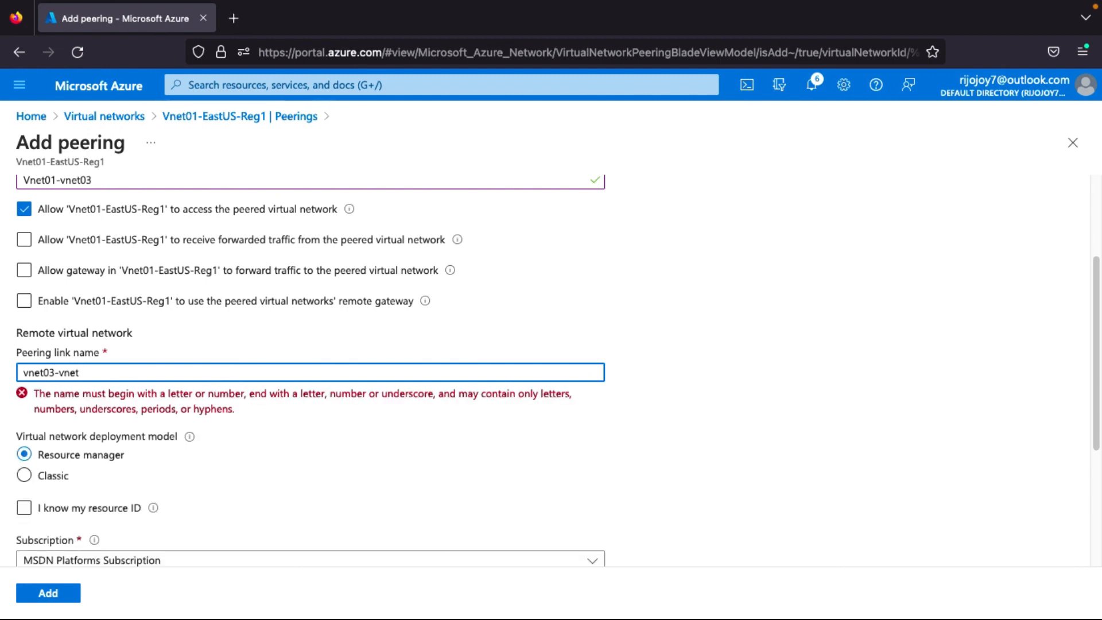
pyautogui.write('01')
pyautogui.scroll(-2, 143, 479)
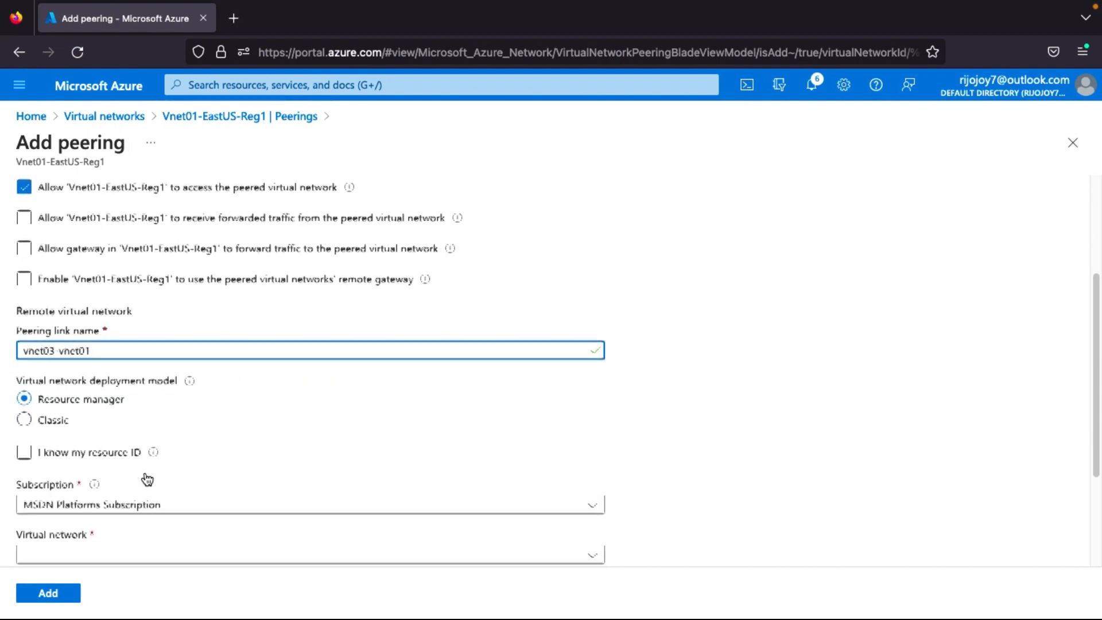
pyautogui.scroll(-2, 105, 452)
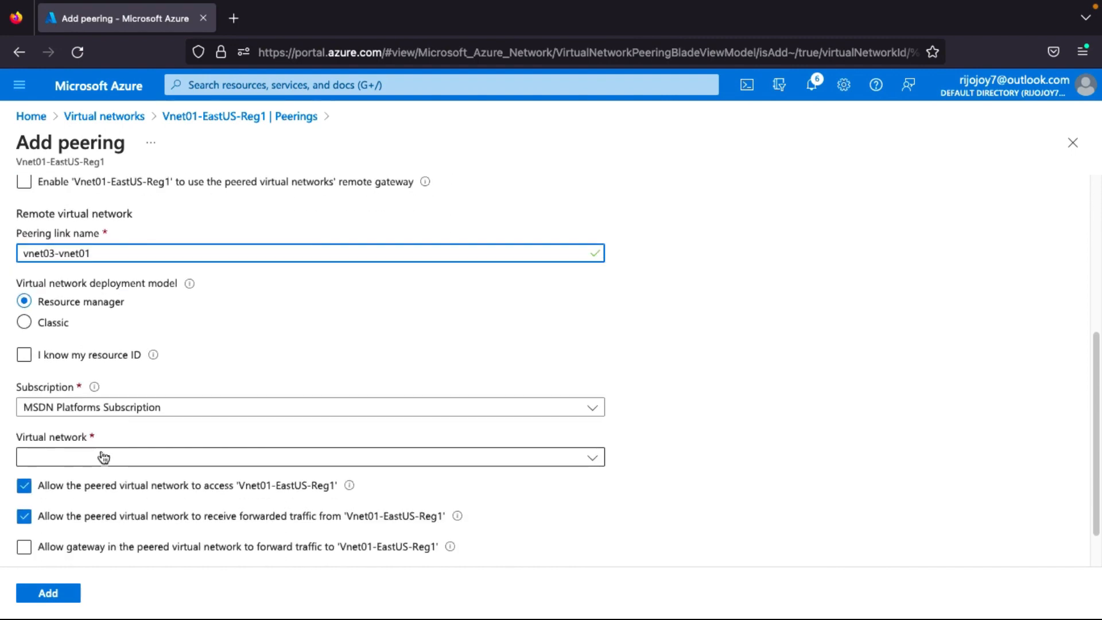
# - Add the peering with VNet03-WestEurope-Reg2 as the remote virtual network and refresh the peerings list
pyautogui.click(100, 456)
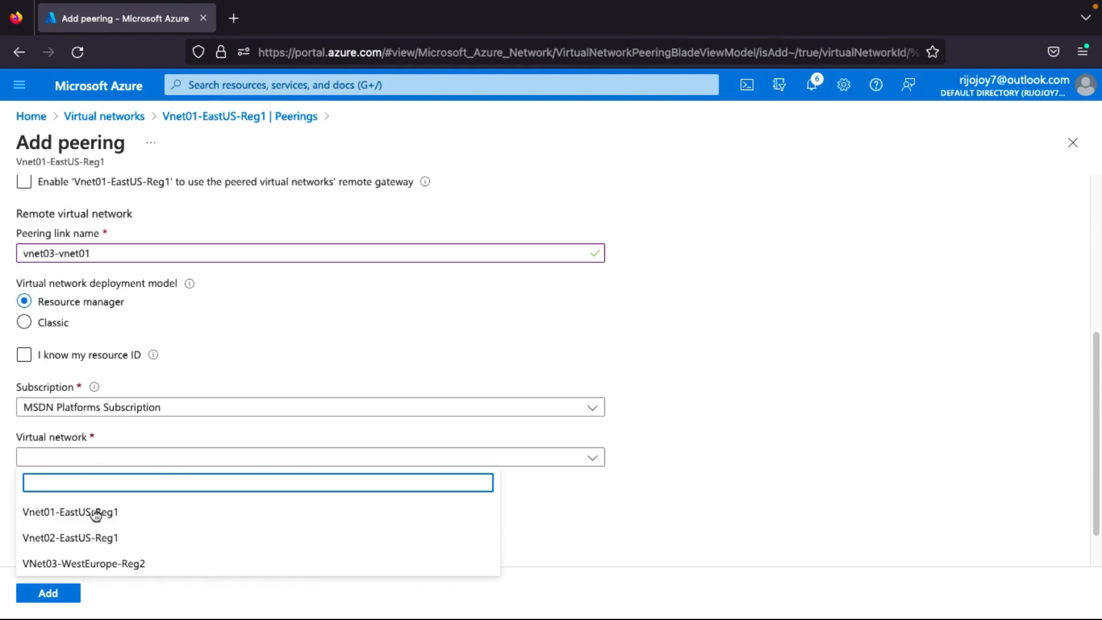
pyautogui.click(89, 565)
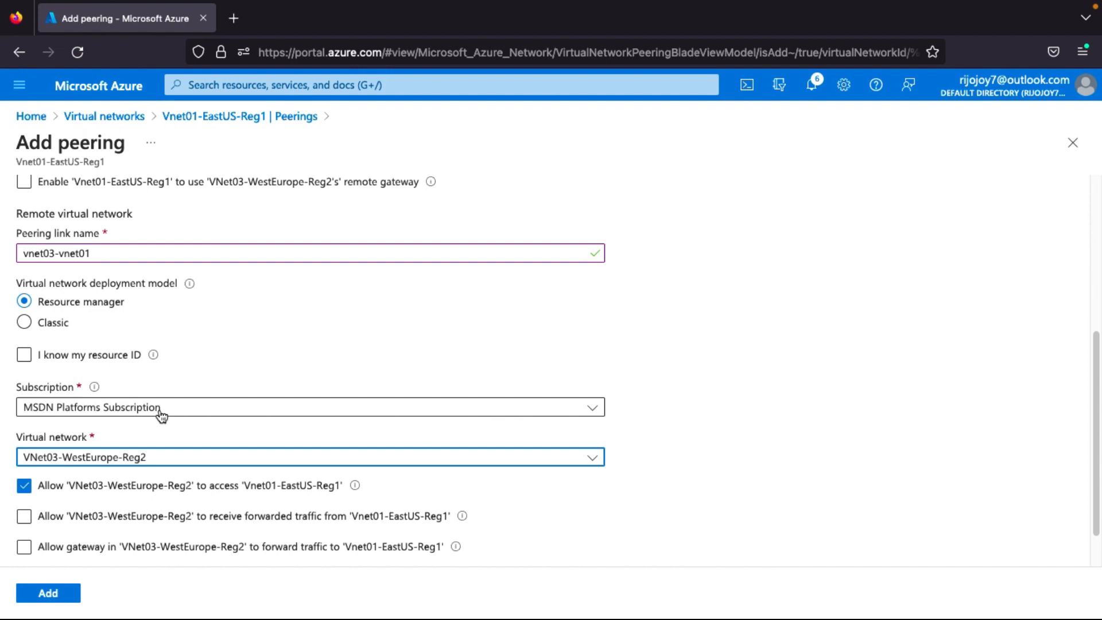
pyautogui.scroll(-1, 258, 427)
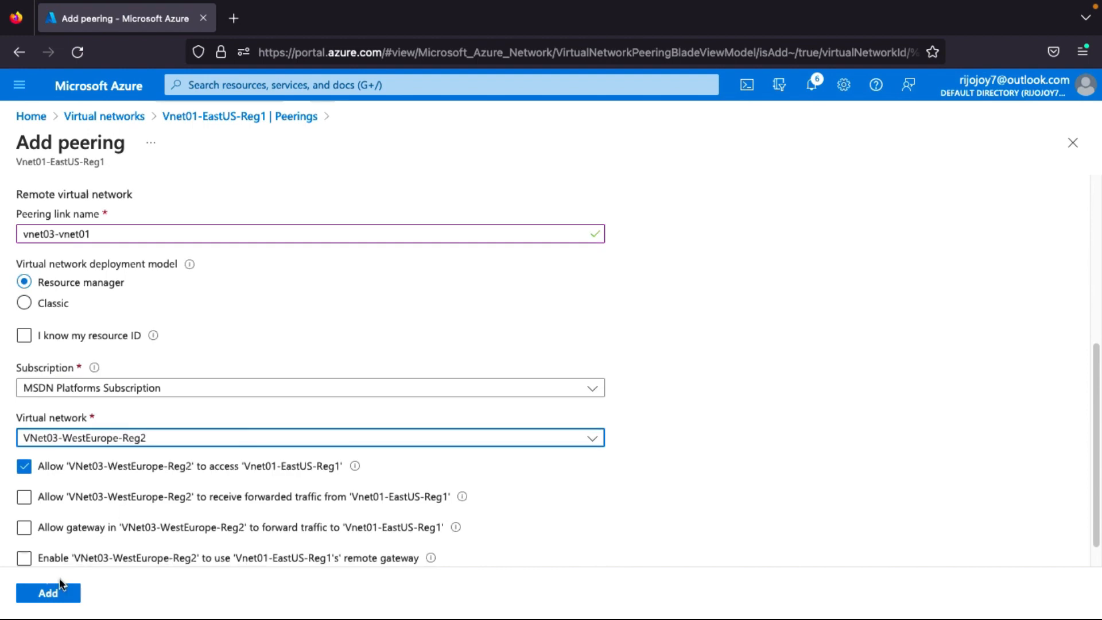
pyautogui.click(50, 595)
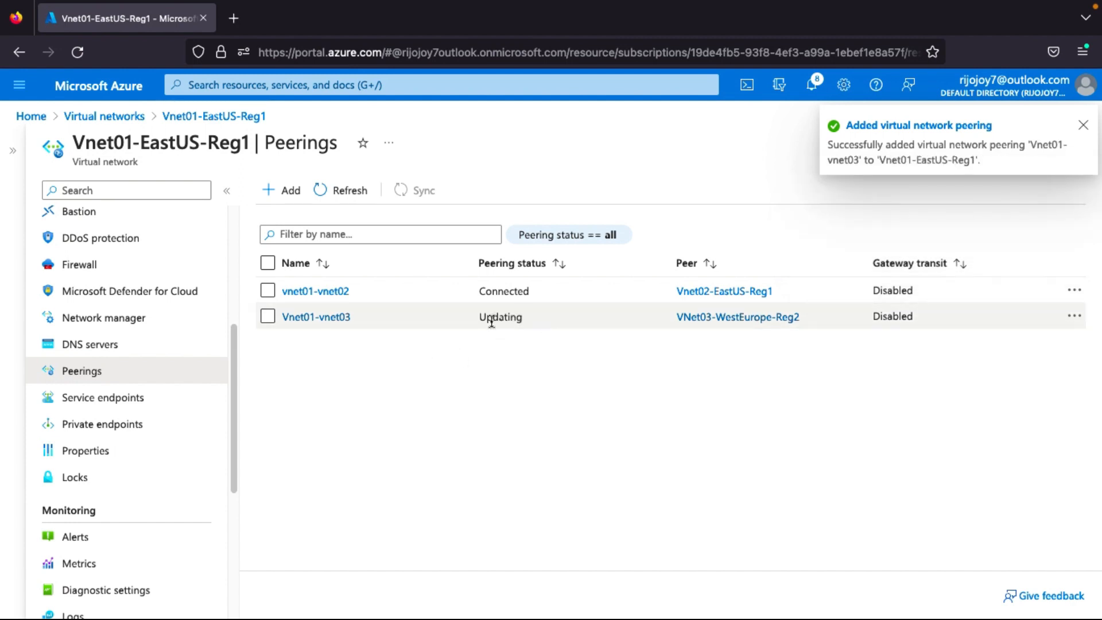
pyautogui.click(338, 202)
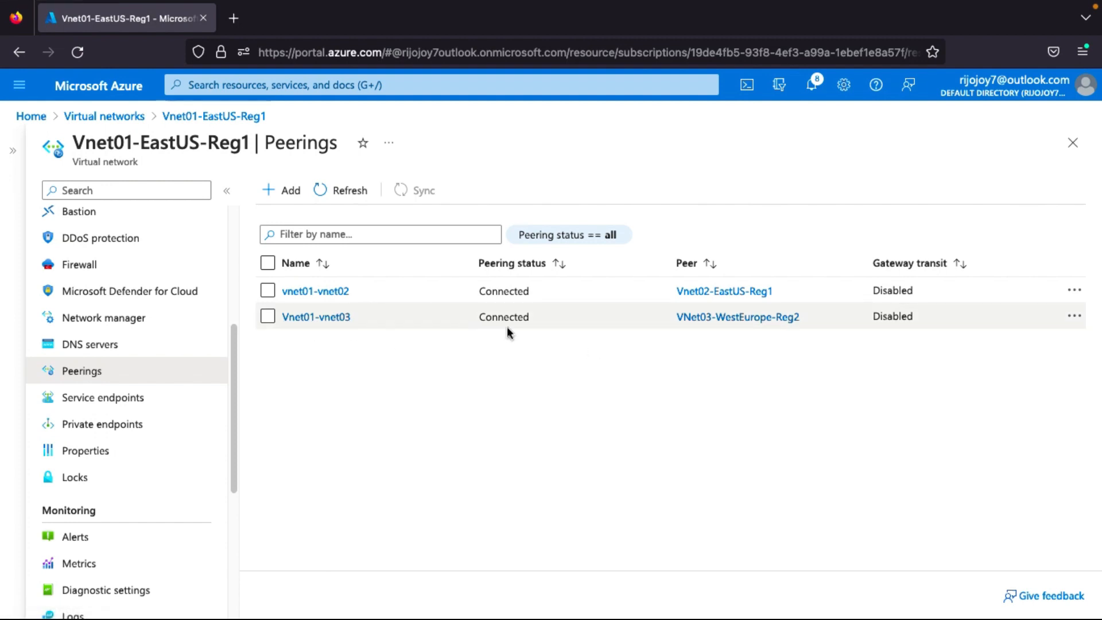
# - Open the Peerings page of VNet03-WestEurope-Reg2 and refresh it to check the status of the link to Vnet01
pyautogui.click(101, 115)
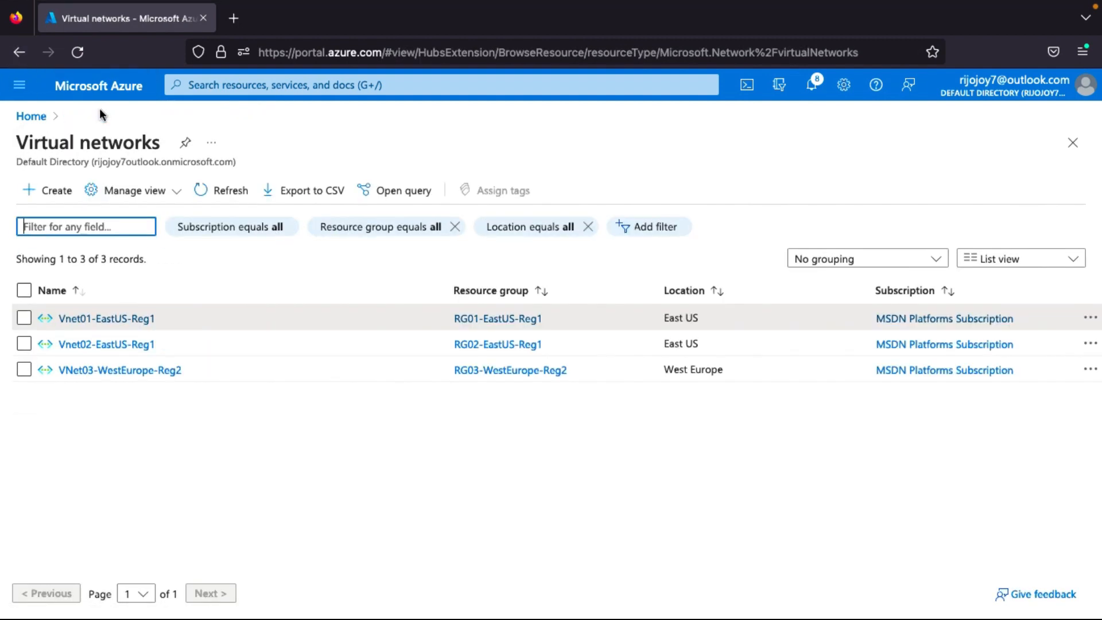
pyautogui.click(104, 373)
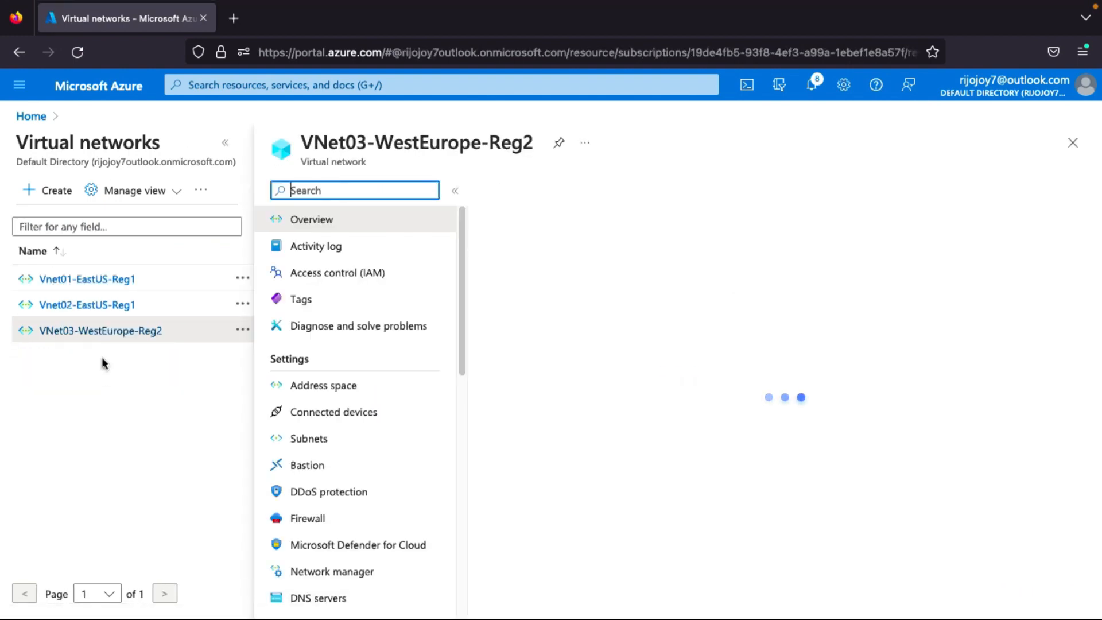
pyautogui.click(218, 150)
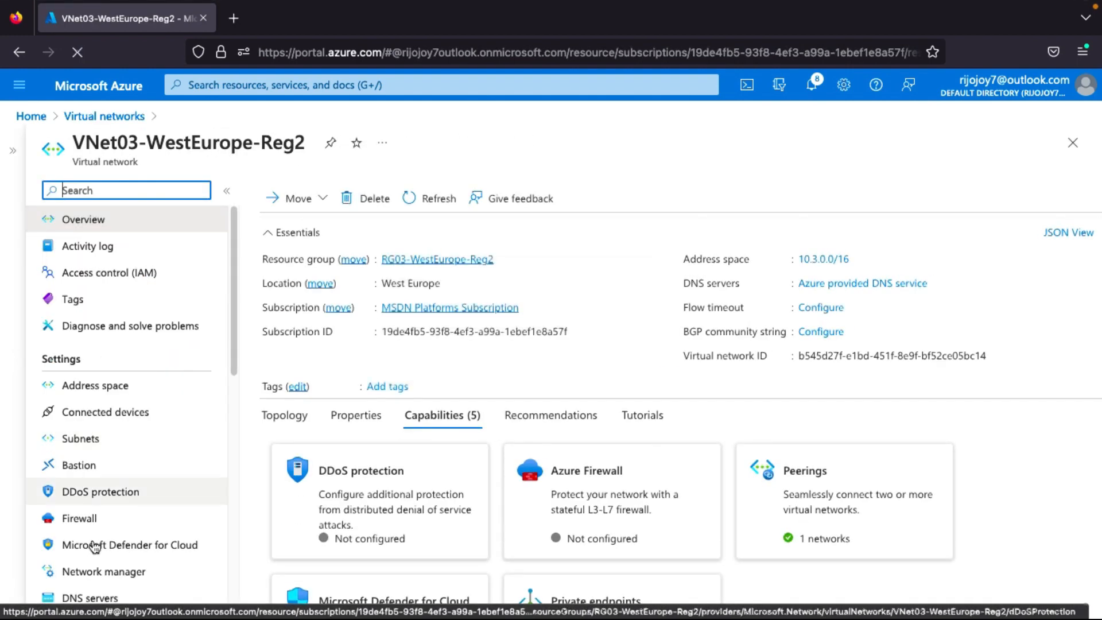
pyautogui.scroll(-2, 95, 527)
pyautogui.click(89, 514)
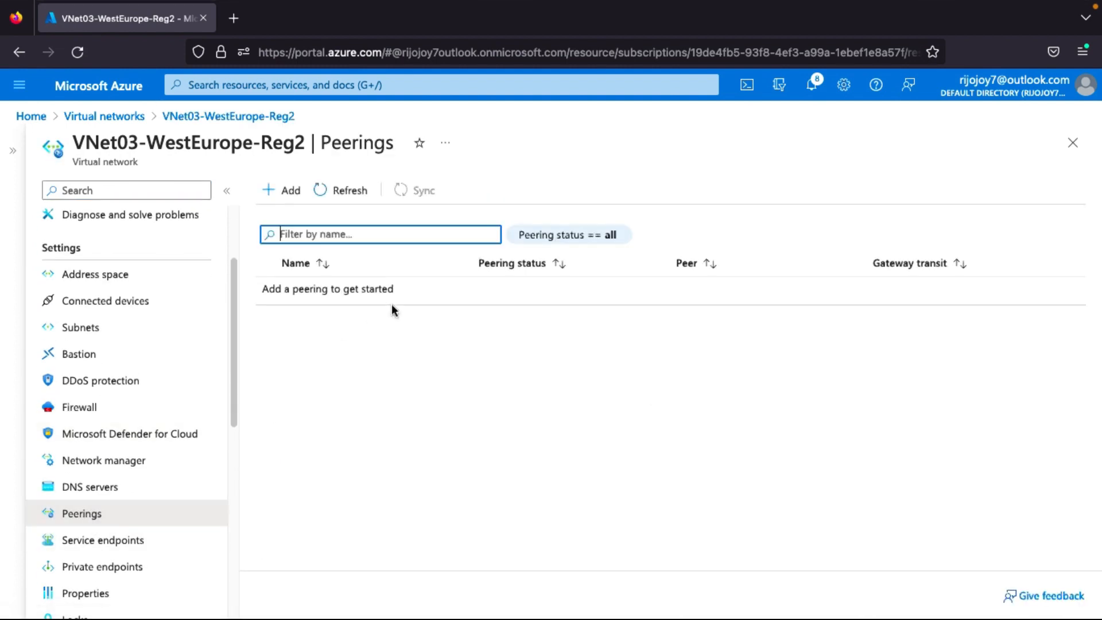
pyautogui.click(326, 189)
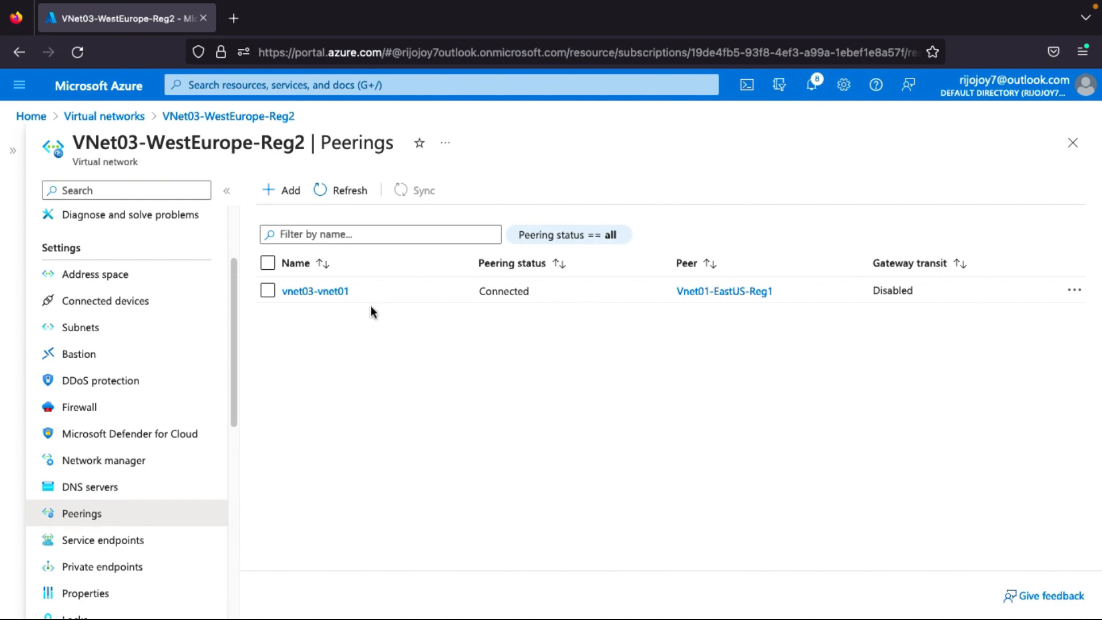
# - Switch to the VM03 remote desktop session and maximise its Command Prompt window running the continuous ping
pyautogui.hotkey('ctrl', 'Left')
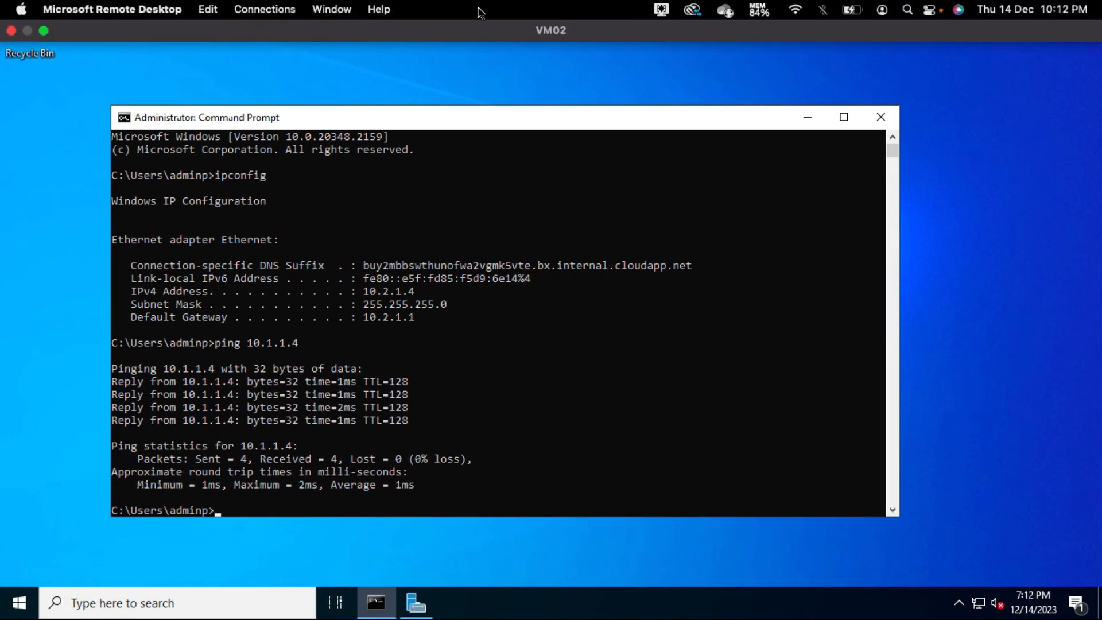
pyautogui.hotkey('ctrl', 'Up')
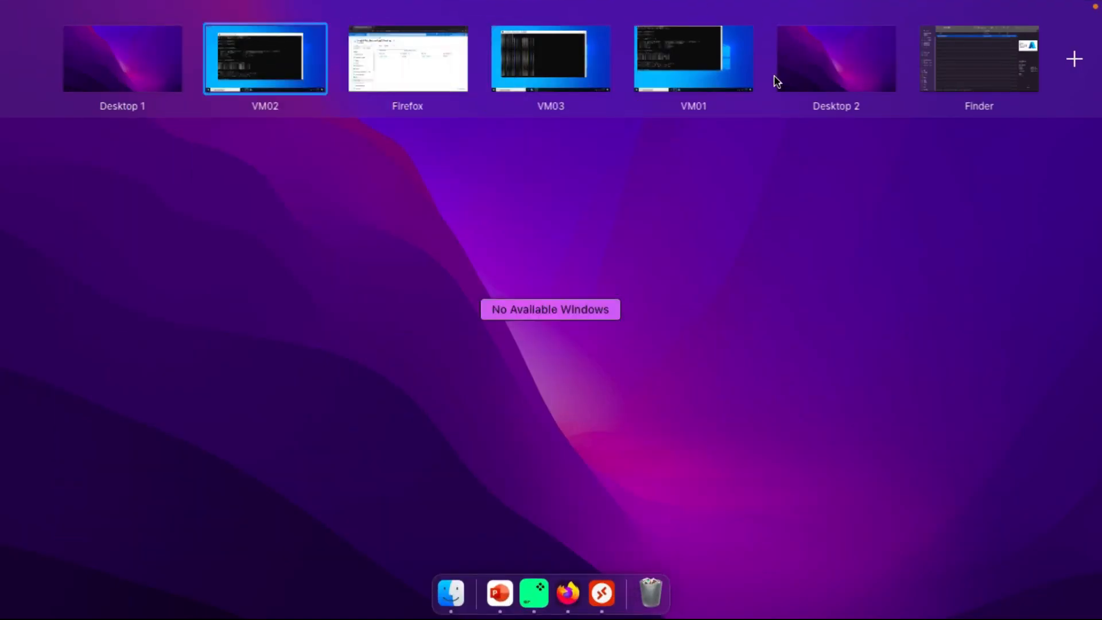
pyautogui.click(716, 45)
pyautogui.hotkey('ctrl', 'Up')
pyautogui.click(548, 45)
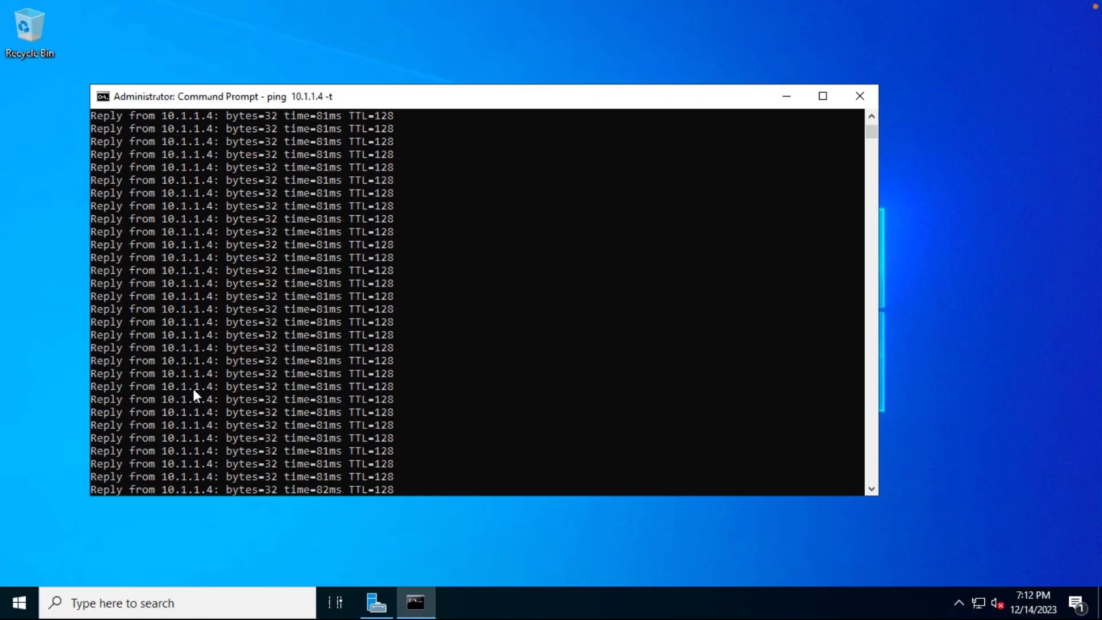
pyautogui.scroll(10, 193, 388)
pyautogui.click(823, 96)
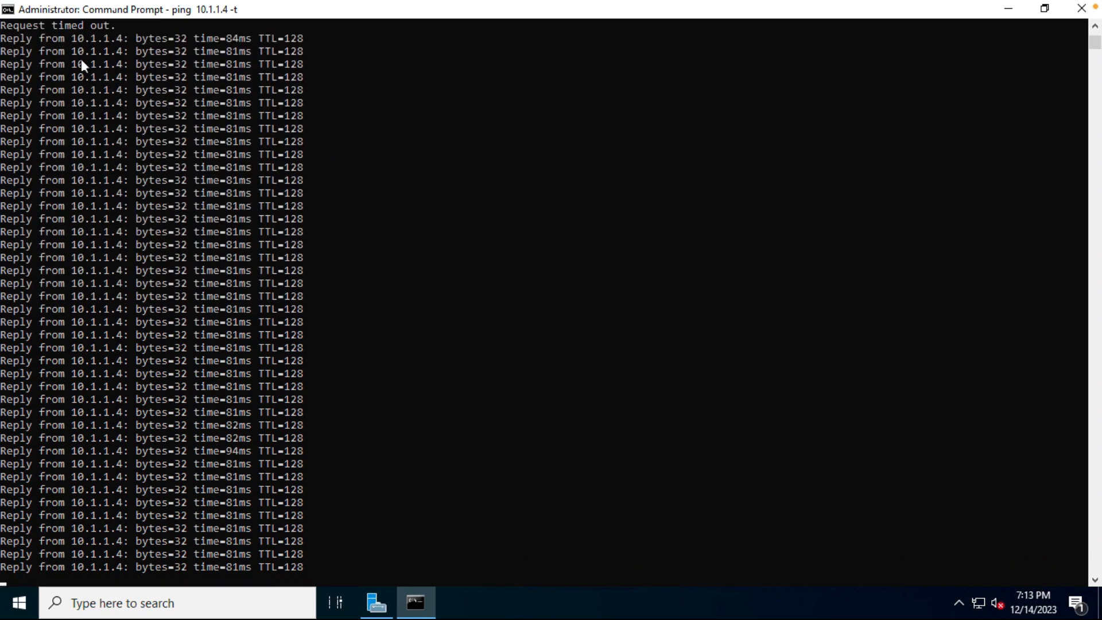
# - Review the continuous ping output to 10.1.1.4 on VM03 and stop the ping
pyautogui.scroll(6, 98, 50)
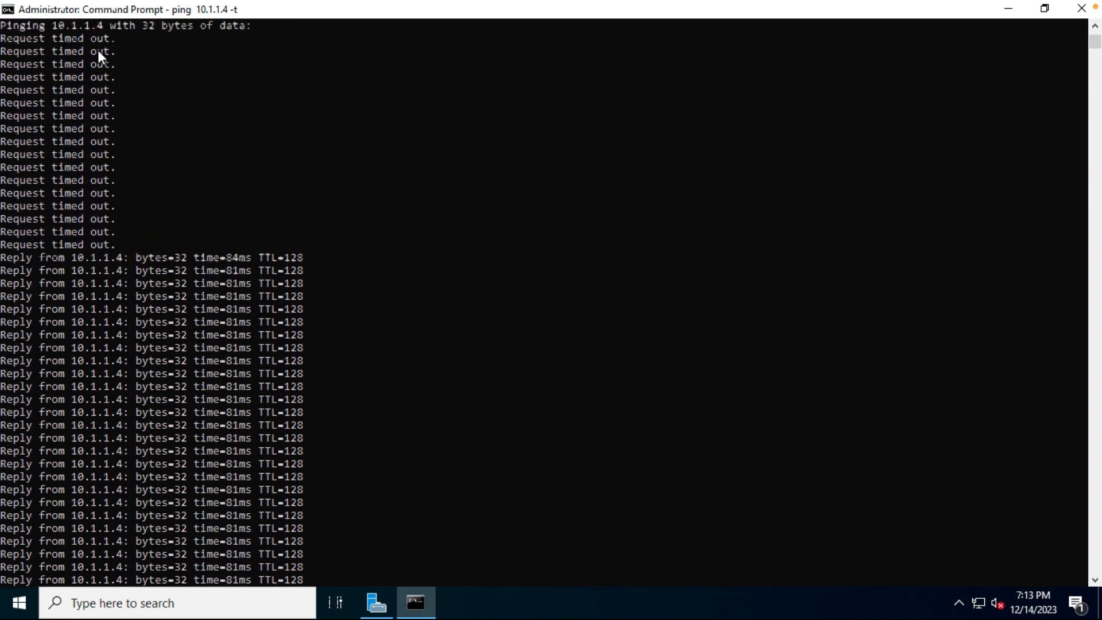
pyautogui.scroll(7, 97, 50)
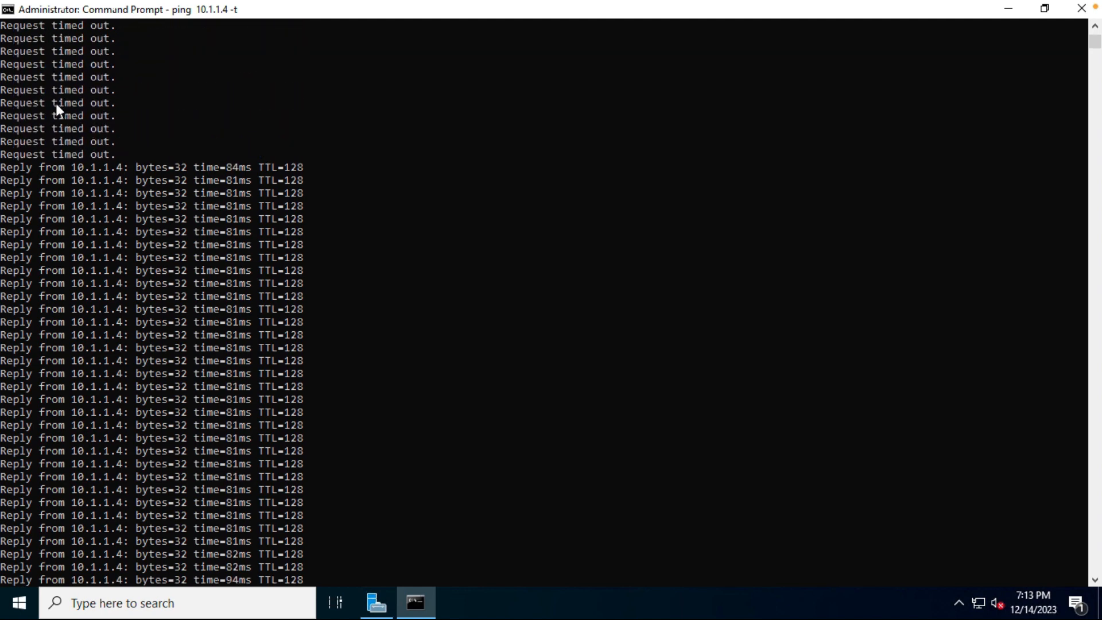
pyautogui.scroll(15, 117, 181)
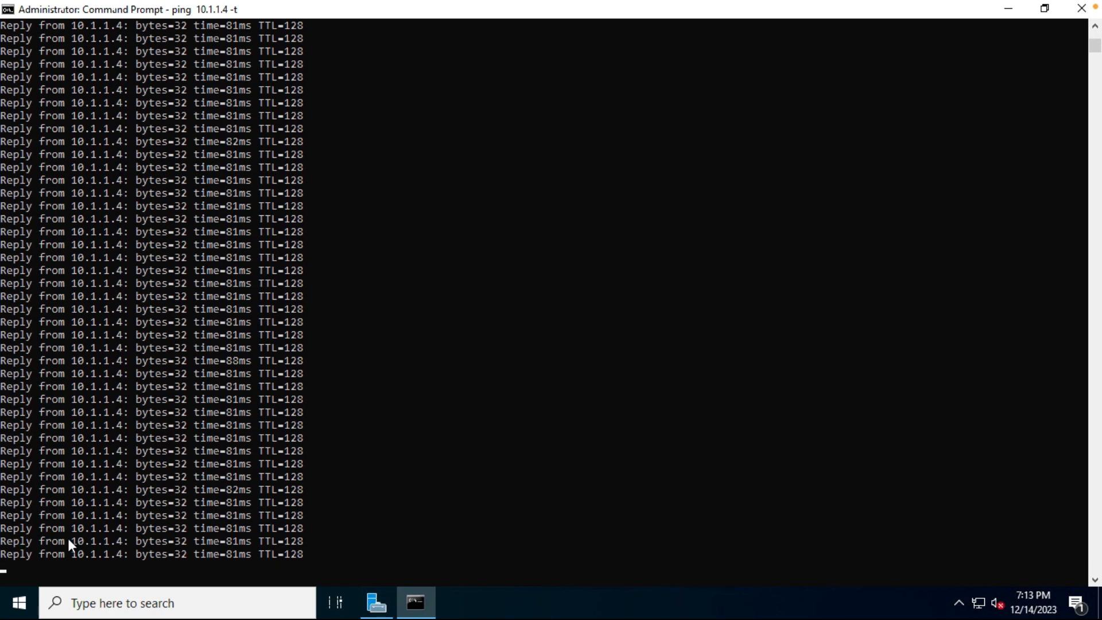
pyautogui.hotkey('ctrl', 'c')
pyautogui.hotkey('ctrl', 'z')
pyautogui.hotkey('ctrl', 'z')
pyautogui.hotkey('ctrl', 'z')
pyautogui.hotkey('ctrl', 'z')
pyautogui.hotkey('ctrl', 'z')
pyautogui.hotkey('ctrl', 'z')
pyautogui.hotkey('ctrl', 'z')
pyautogui.hotkey('ctrl', 'z')
pyautogui.hotkey('ctrl', 'z')
pyautogui.hotkey('ctrl', 'z')
pyautogui.hotkey('ctrl', 'z')
pyautogui.write('A')
pyautogui.hotkey('ctrl', 'z')
pyautogui.hotkey('ctrl', 'z')
pyautogui.hotkey('ctrl', 'x')
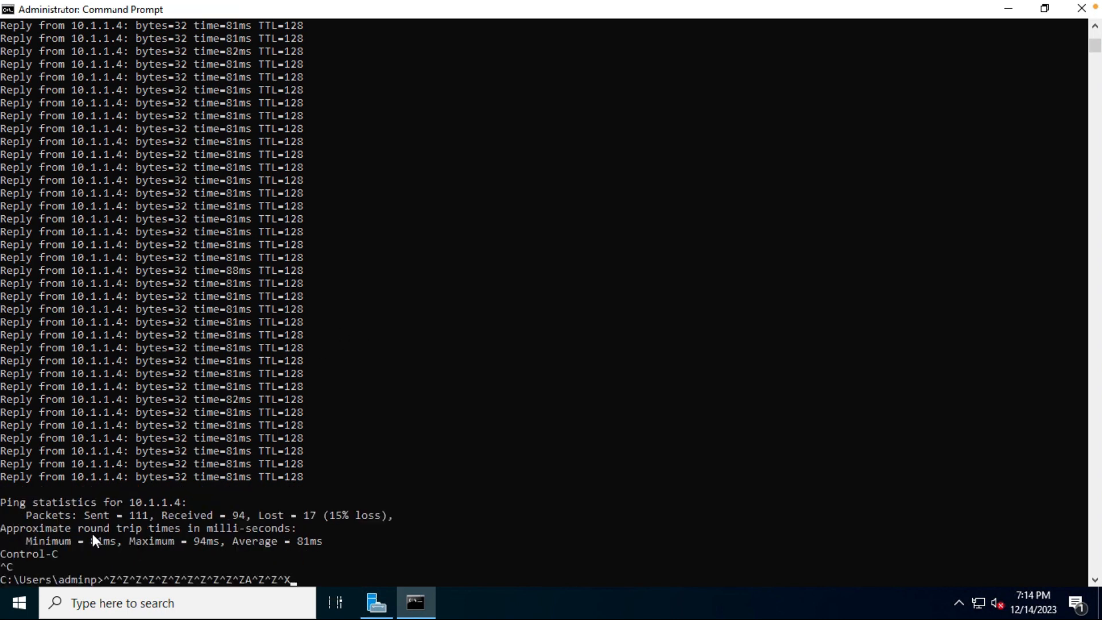
pyautogui.press('BackSpace')
pyautogui.press('BackSpace')
pyautogui.press('BackSpace')
pyautogui.press('BackSpace')
pyautogui.press('BackSpace')
pyautogui.press('BackSpace')
pyautogui.press('BackSpace')
pyautogui.press('BackSpace')
pyautogui.press('BackSpace')
pyautogui.press('BackSpace')
pyautogui.press('BackSpace')
pyautogui.press('BackSpace')
pyautogui.press('BackSpace')
pyautogui.press('BackSpace')
pyautogui.press('BackSpace')
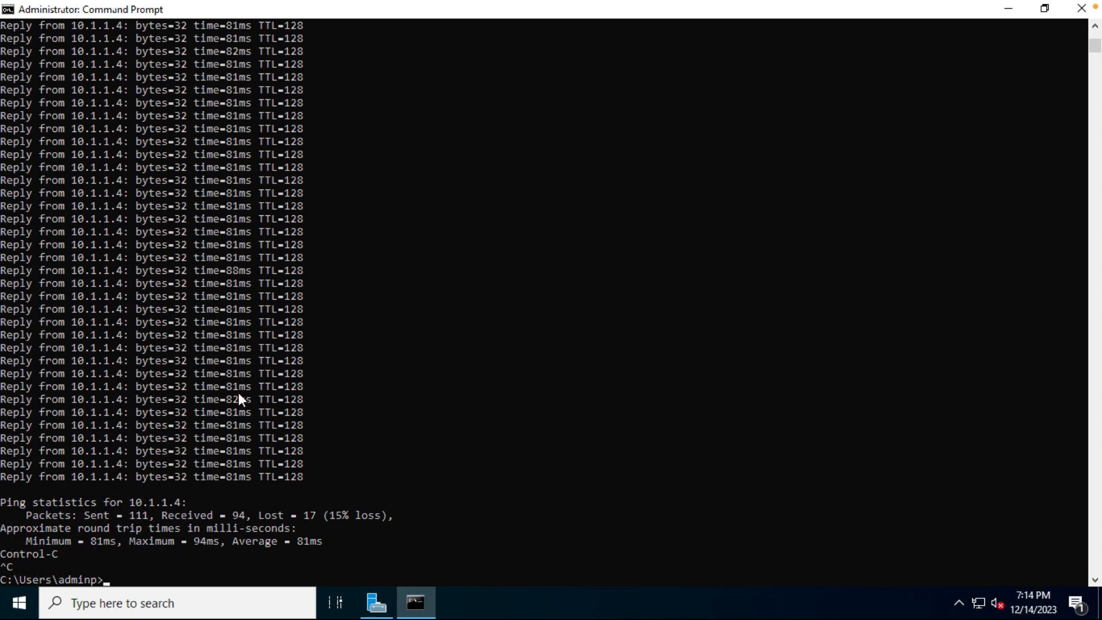
# - Examine the earlier Command Prompt output on VM03, including the first ping and the start of the continuous ping
pyautogui.scroll(20, 239, 393)
pyautogui.scroll(3, 239, 392)
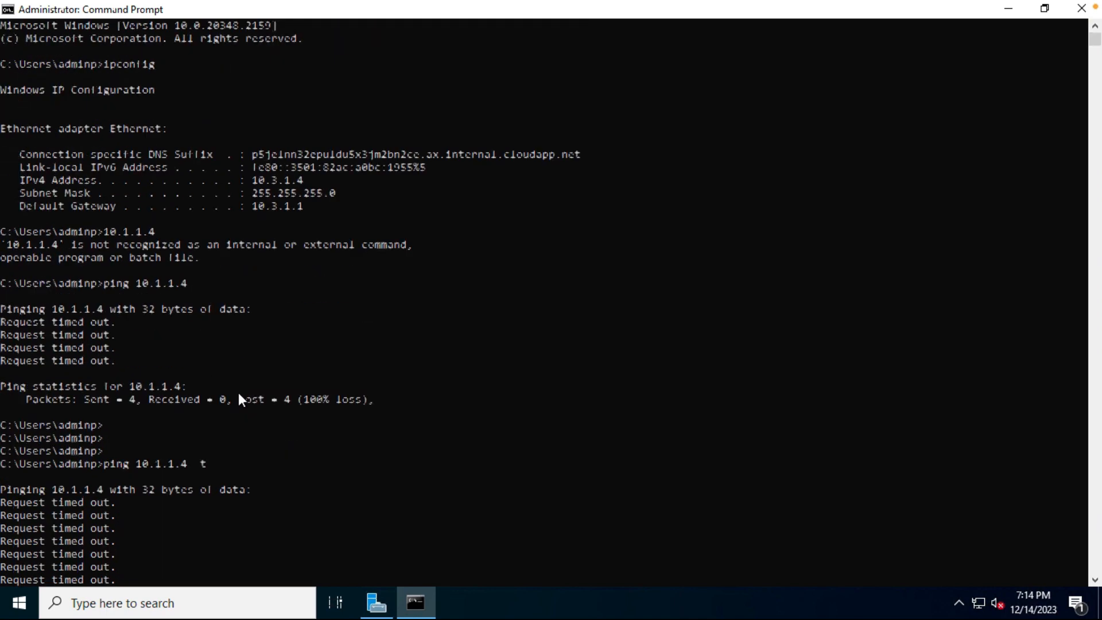
pyautogui.scroll(-2, 239, 393)
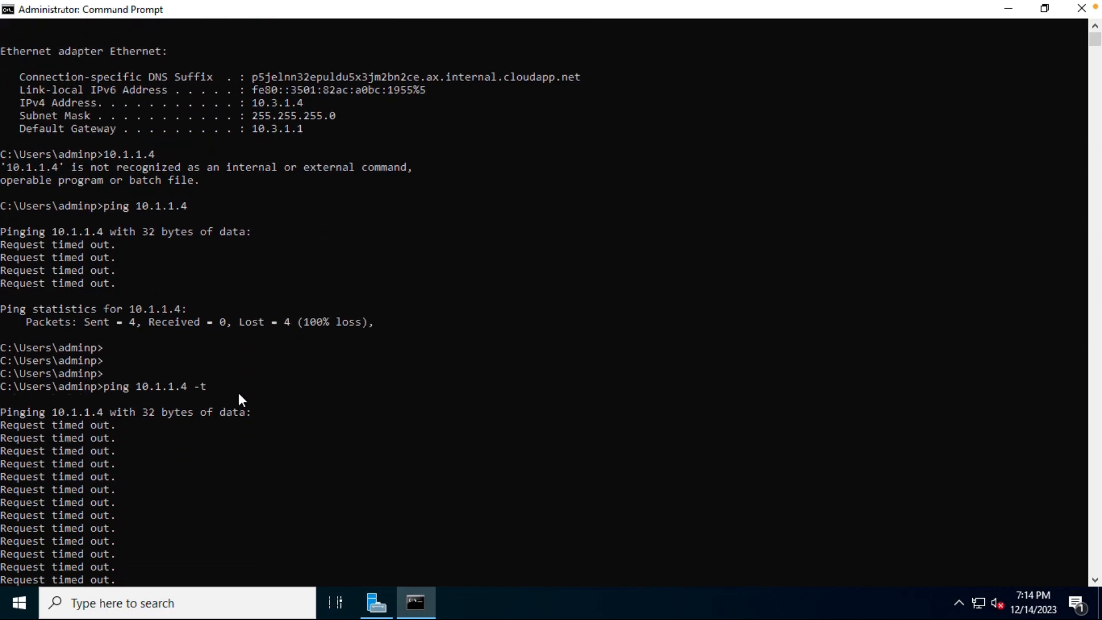
# - Review the start of the continuous ping output to 10.1.1.4 and return to the VM03 session
pyautogui.scroll(-1, 239, 392)
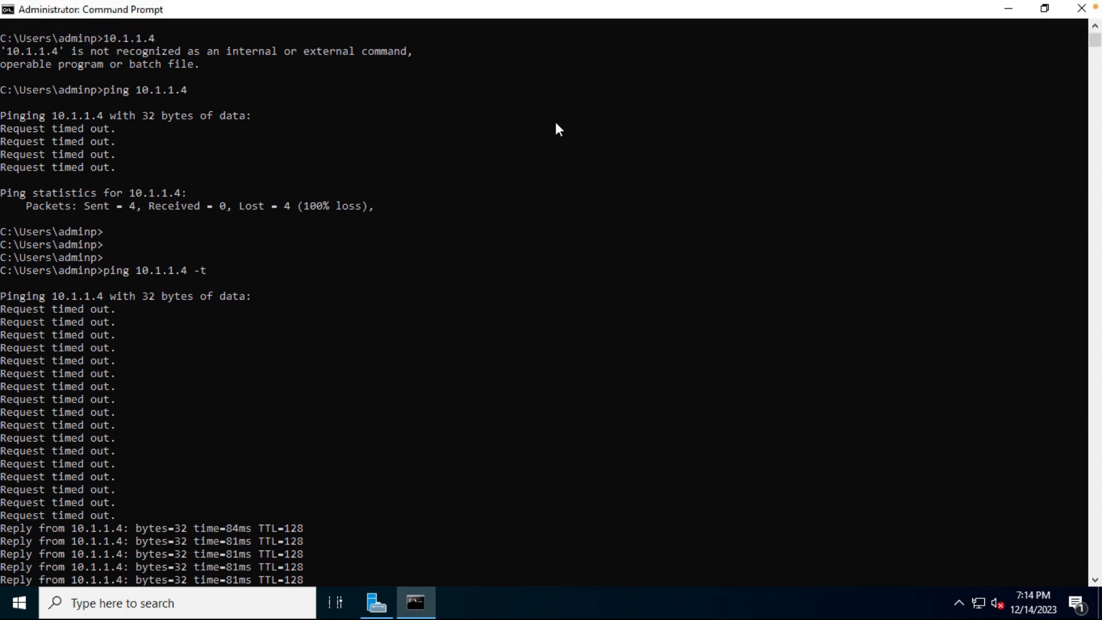
pyautogui.hotkey('ctrl', 'Up')
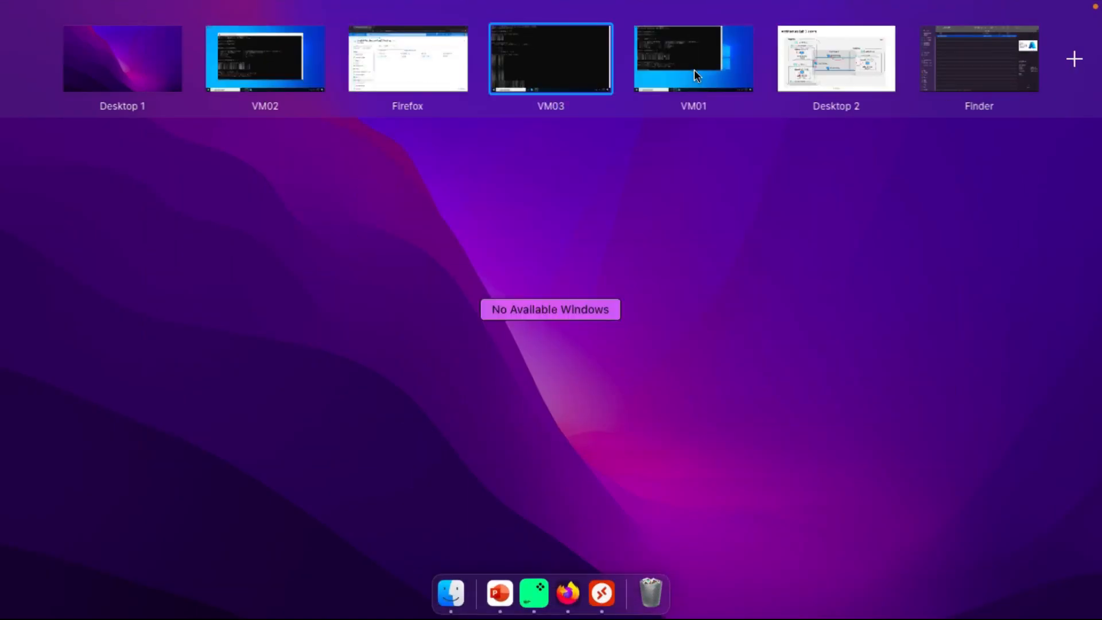
pyautogui.click(571, 68)
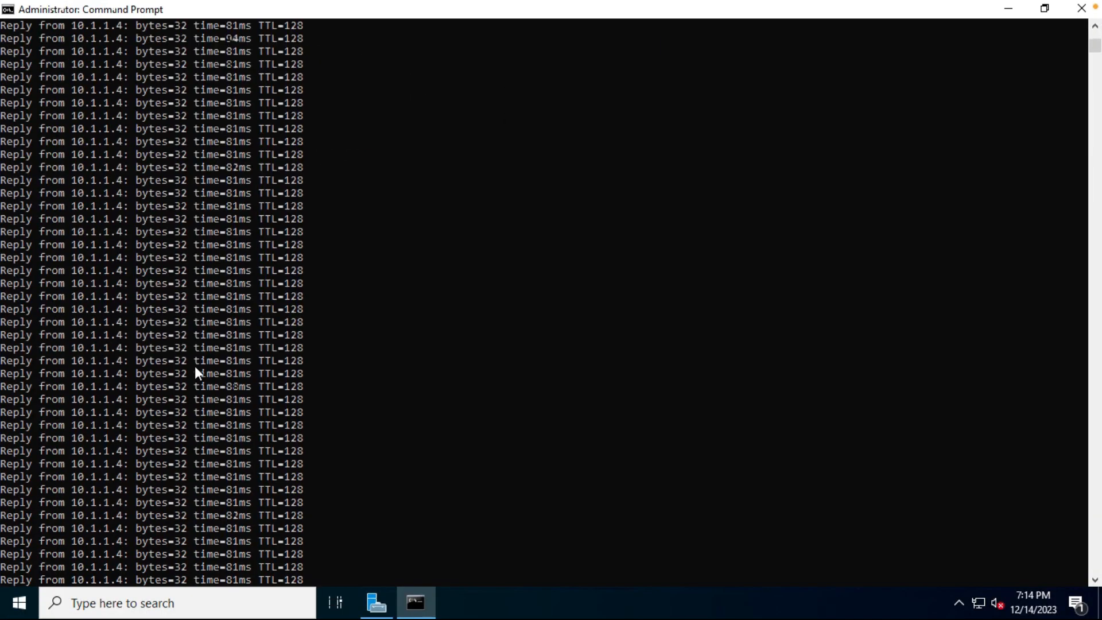
# - Ping 10.2.1.4 from the Command Prompt on VM03 to test whether Vnet02 is reachable
pyautogui.hotkey('ctrl', 'c')
pyautogui.write('cls')
pyautogui.press('Return')
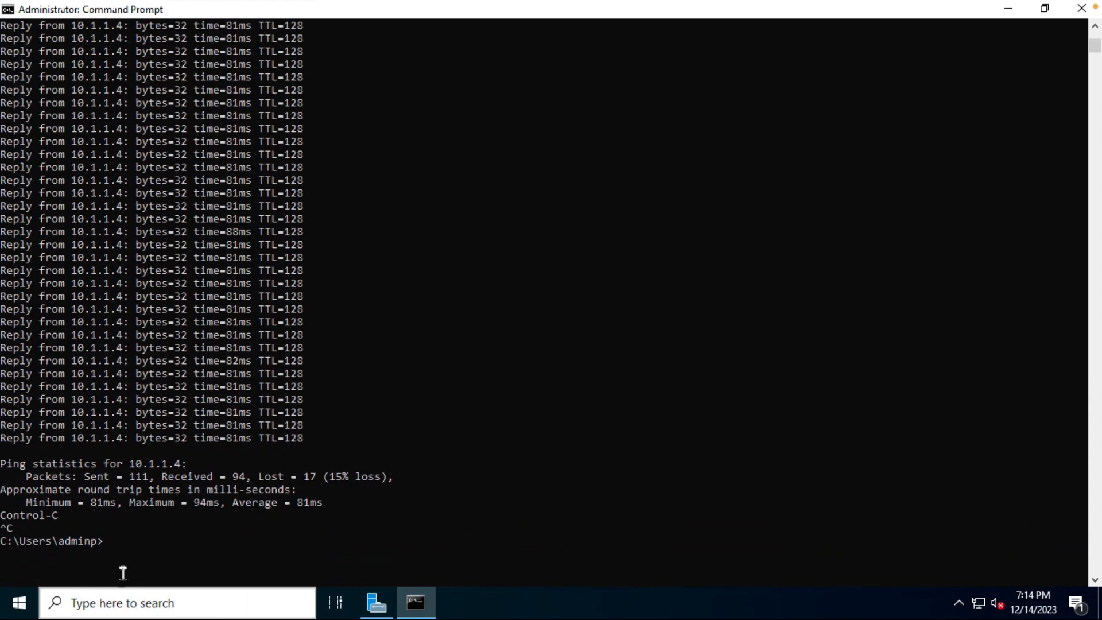
pyautogui.click(114, 545)
pyautogui.write('p')
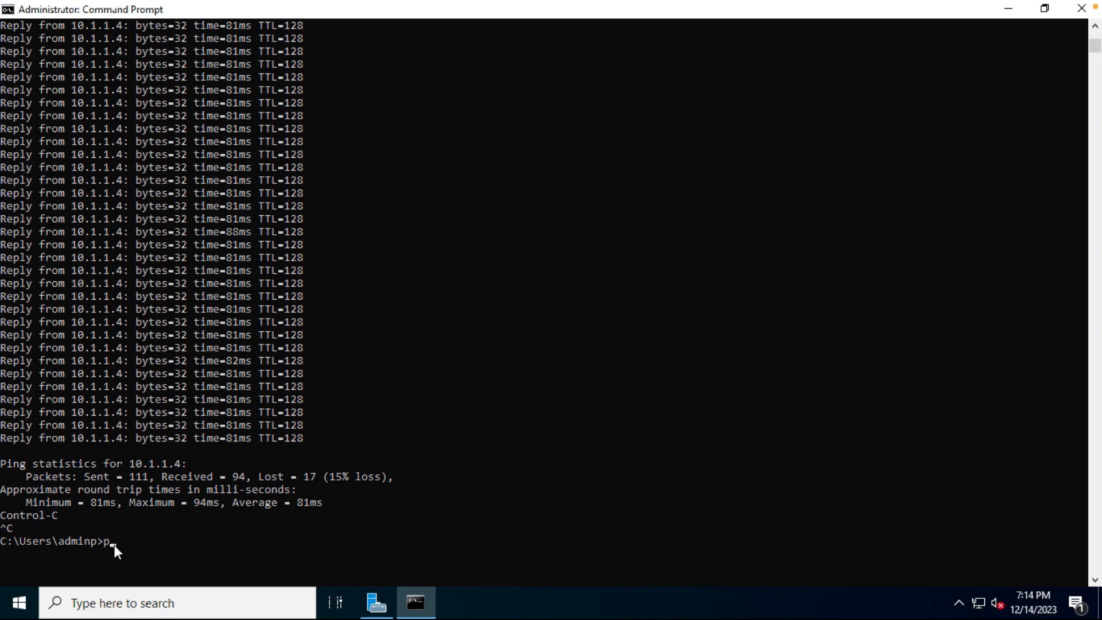
pyautogui.write('ing 10.2.1.4')
pyautogui.press('Return')
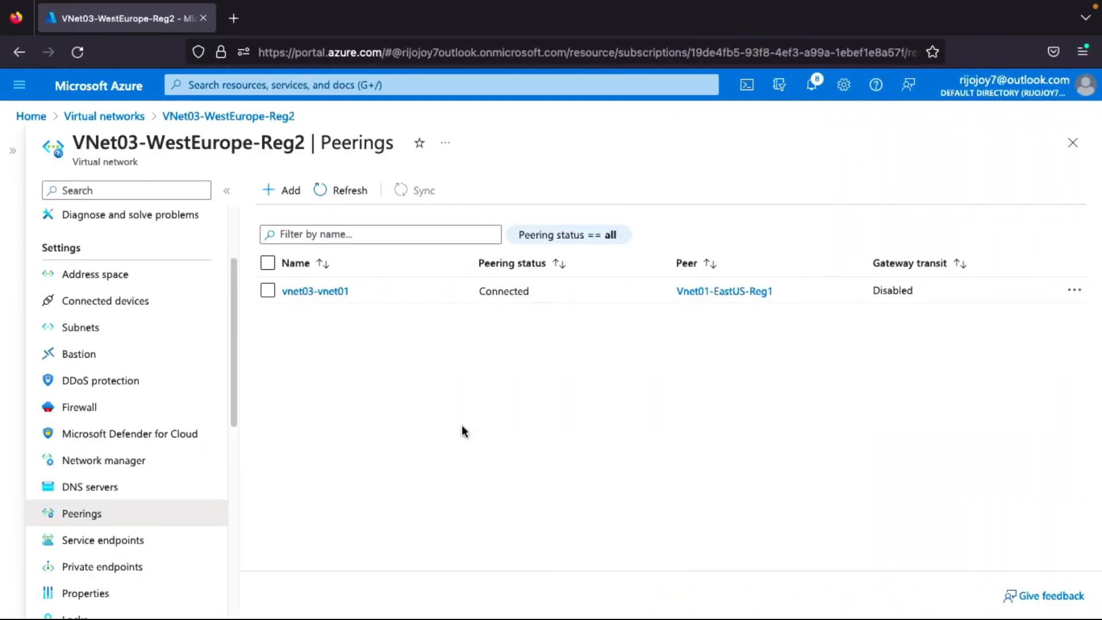
pyautogui.scroll(-5, 117, 471)
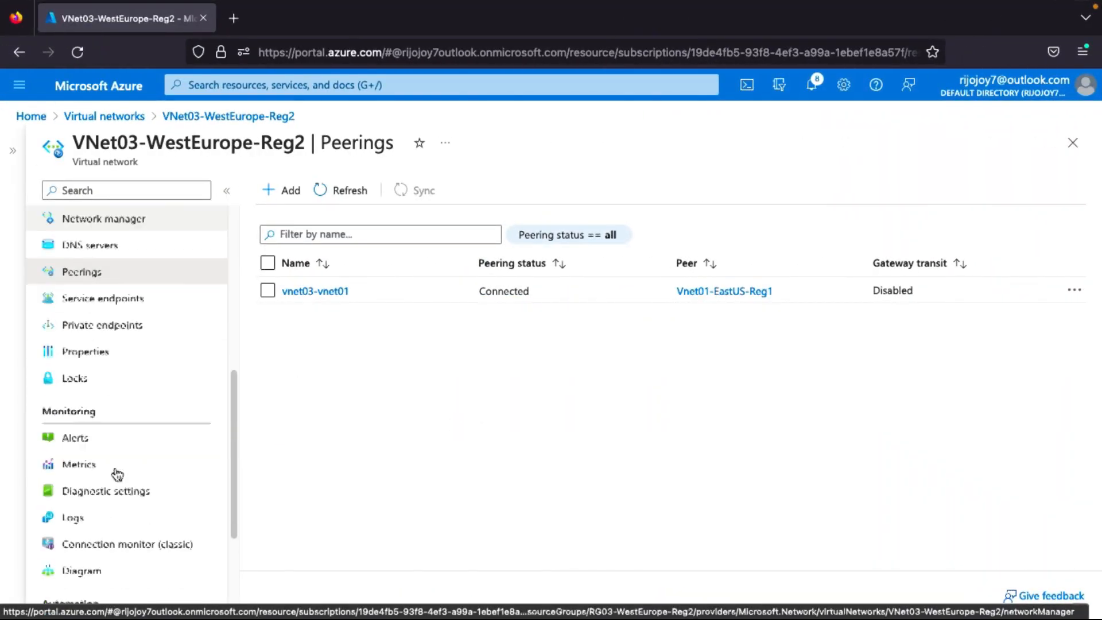
pyautogui.scroll(-3, 117, 471)
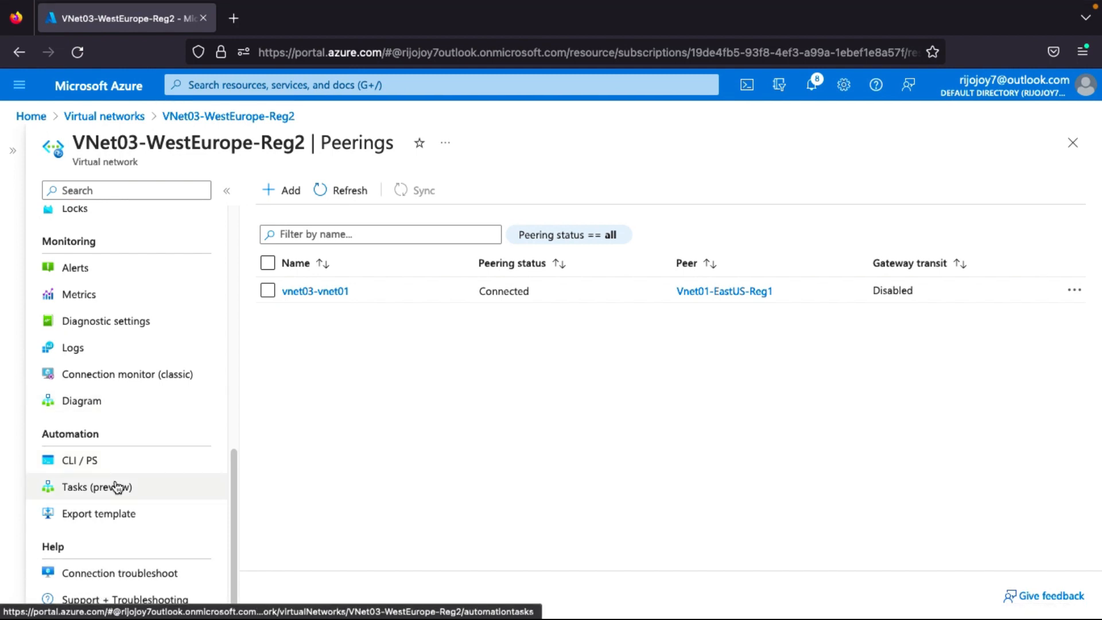
pyautogui.scroll(1, 117, 486)
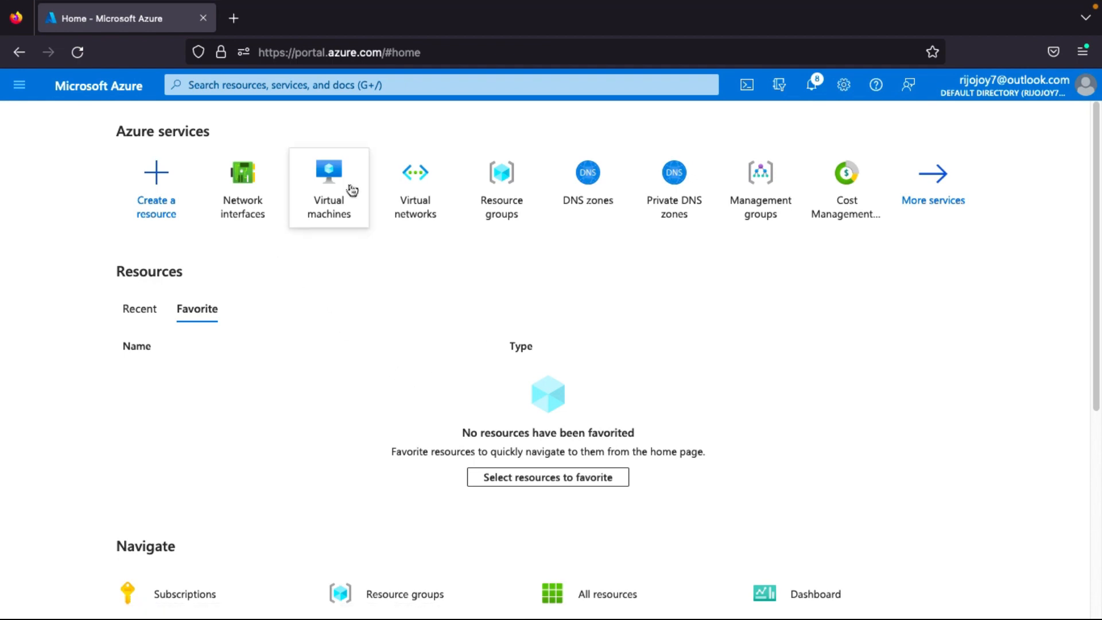
# - Open the effective routes of the network interface vm01-eastus-reg1805 from the Network interfaces list in the Azure portal
pyautogui.click(249, 204)
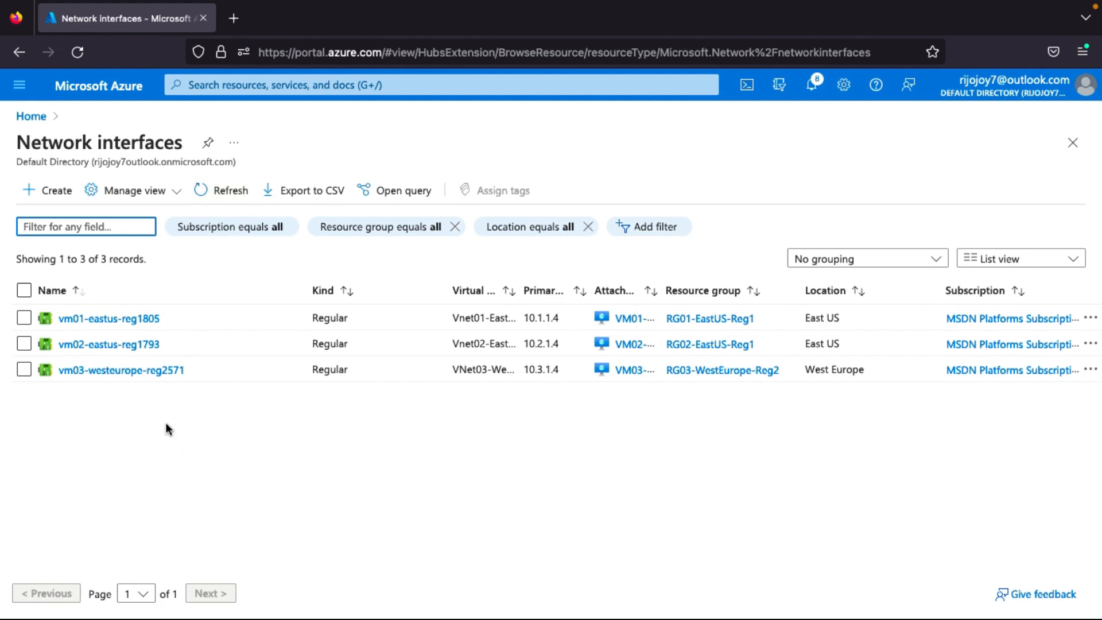
pyautogui.click(97, 318)
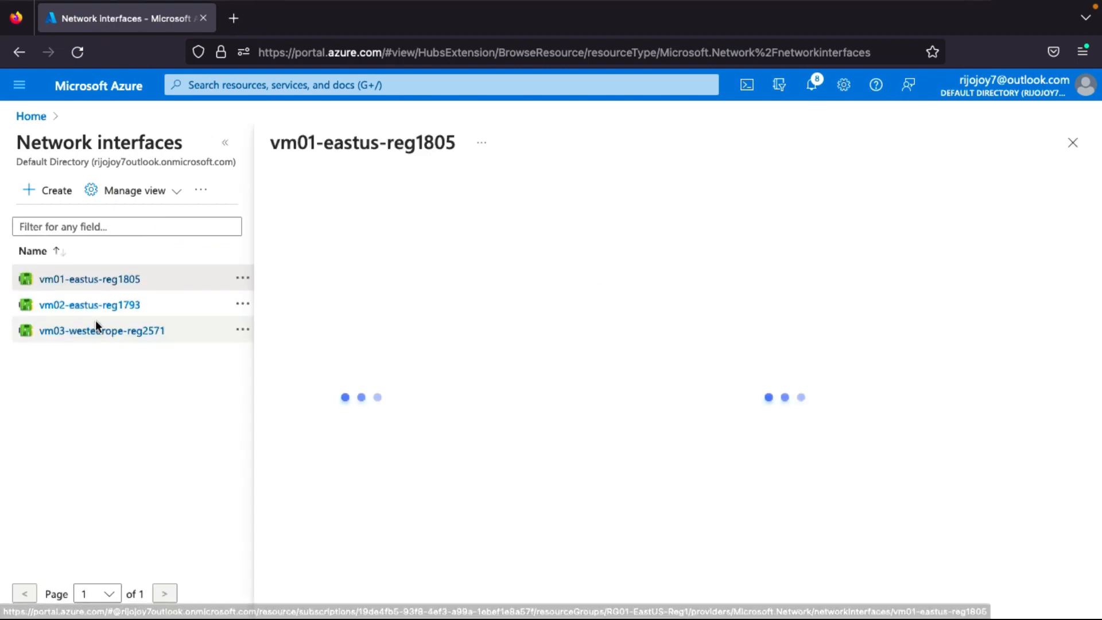
pyautogui.click(229, 140)
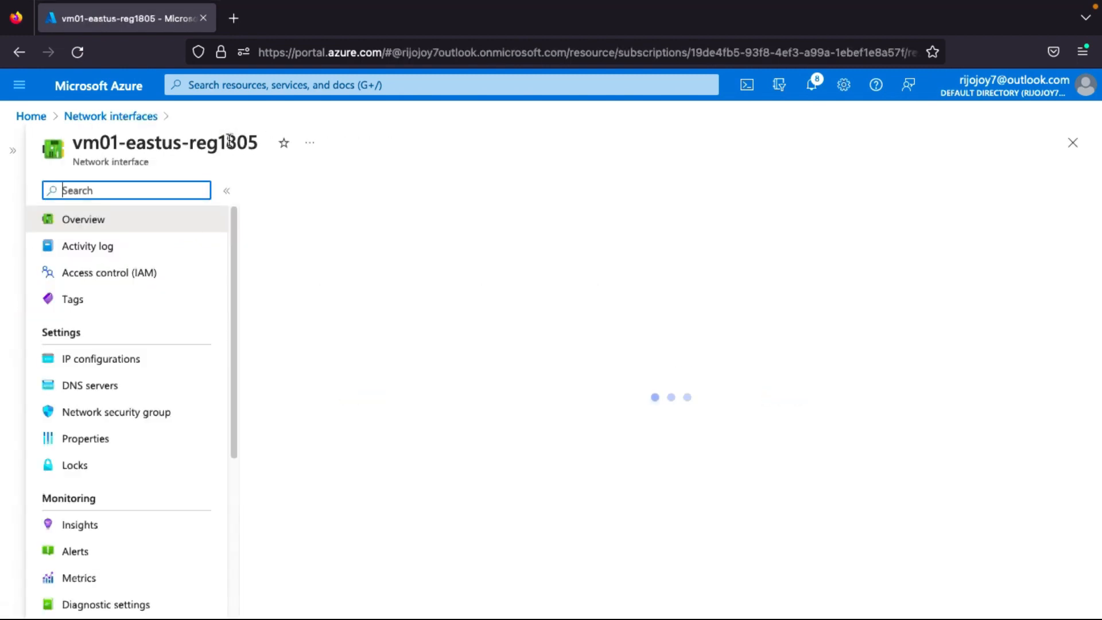
pyautogui.scroll(-4, 103, 551)
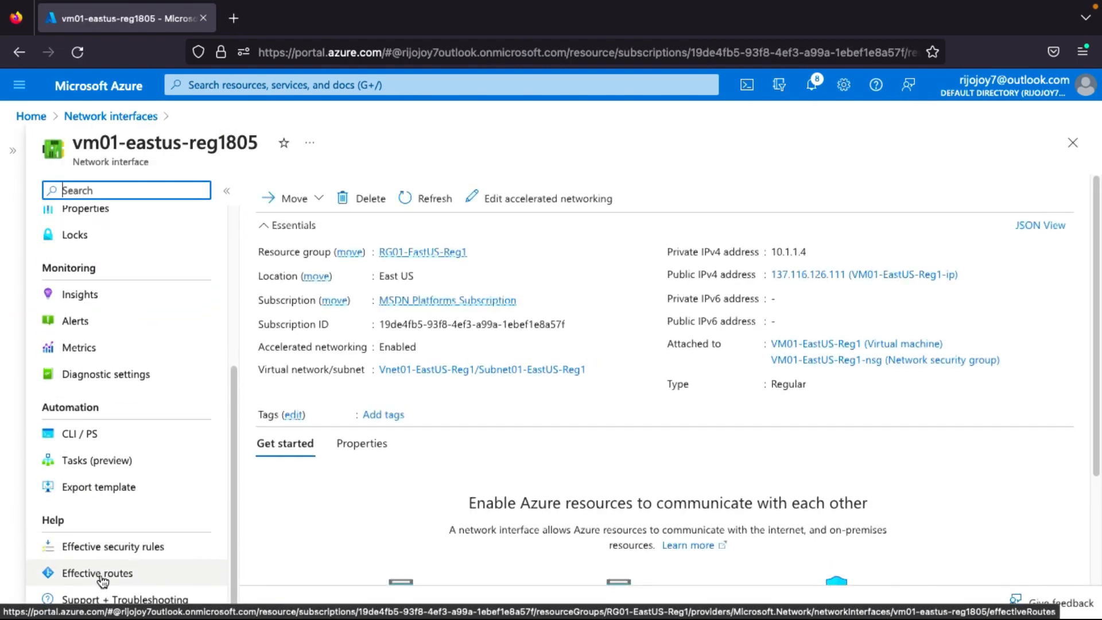
pyautogui.click(101, 574)
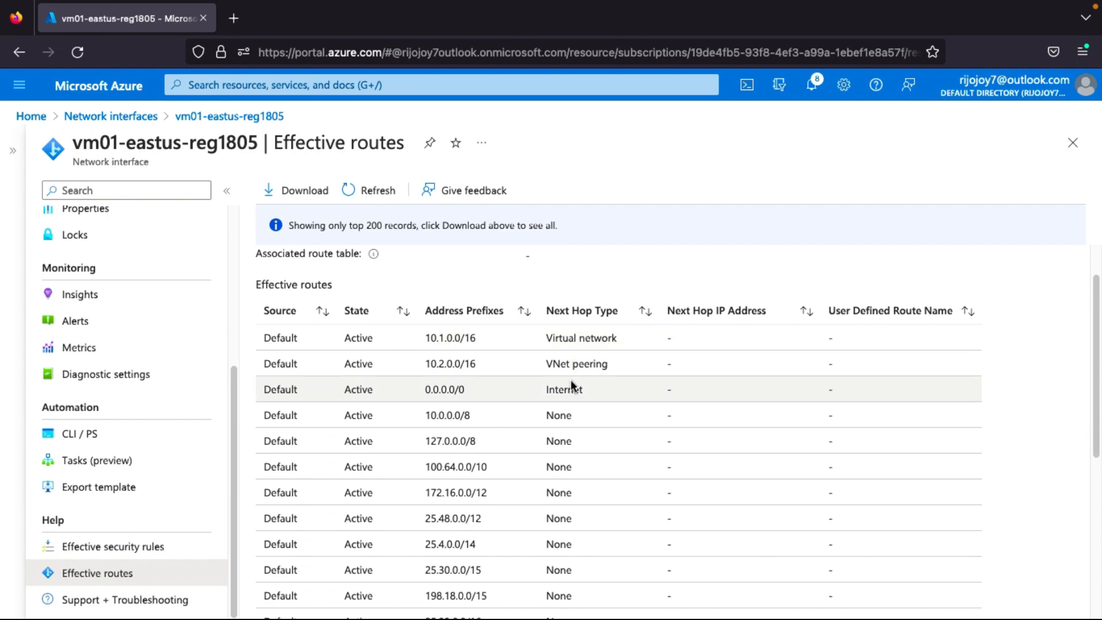
# - Examine the next hop types of the effective routes for 10.1.0.0/16, 10.2.0.0/16 and 10.3.0.0/16 on VM01's network interface
pyautogui.scroll(-5, 389, 440)
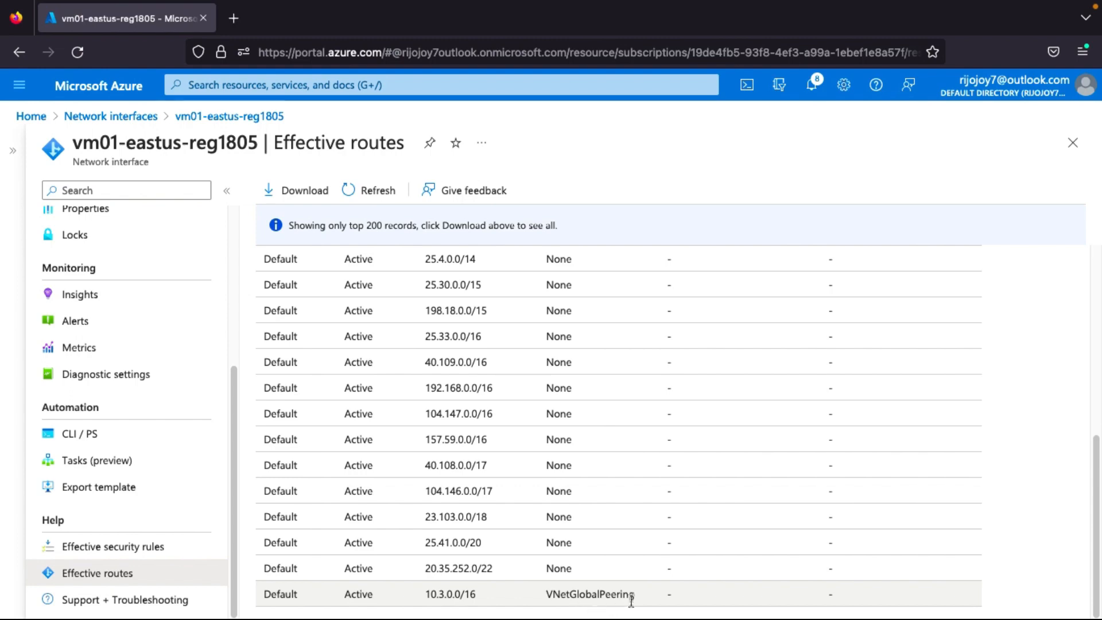
pyautogui.scroll(5, 605, 528)
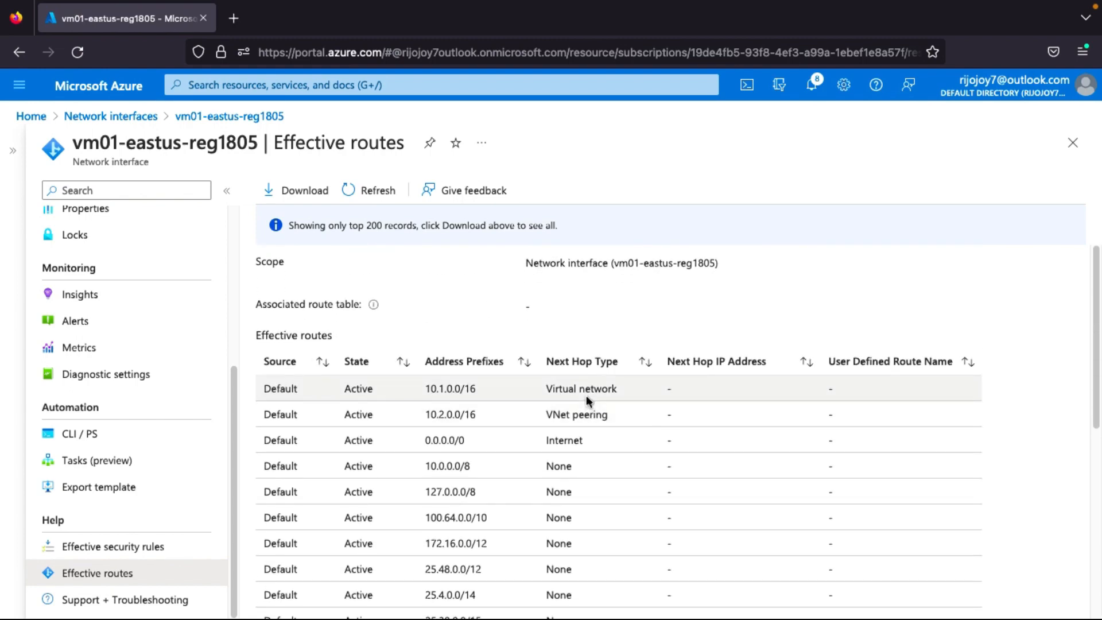
pyautogui.scroll(-5, 586, 400)
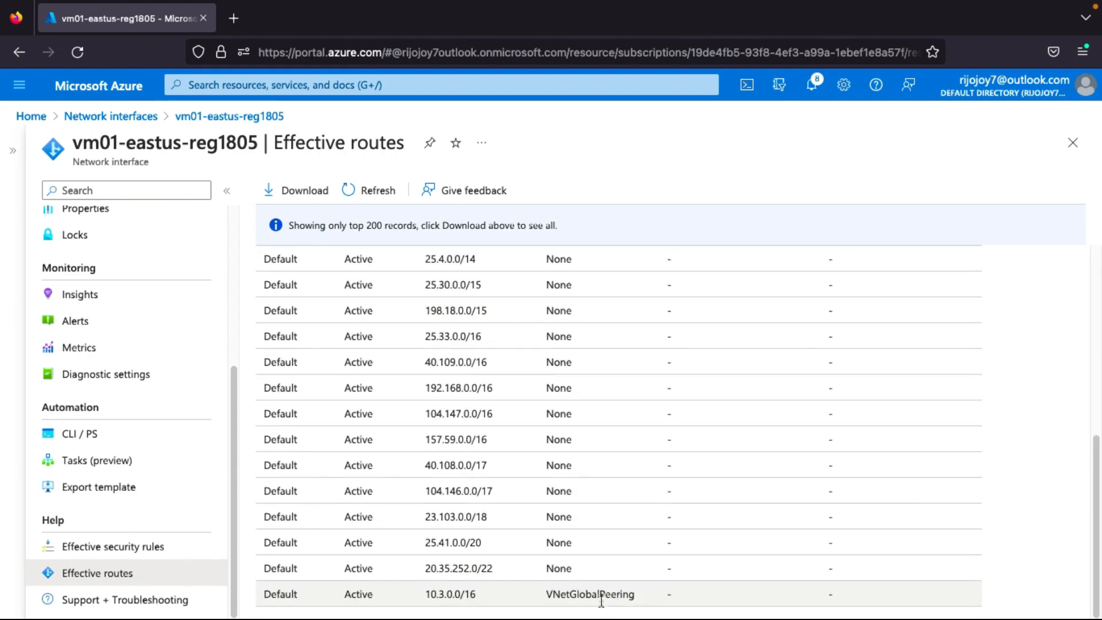
pyautogui.scroll(5, 593, 431)
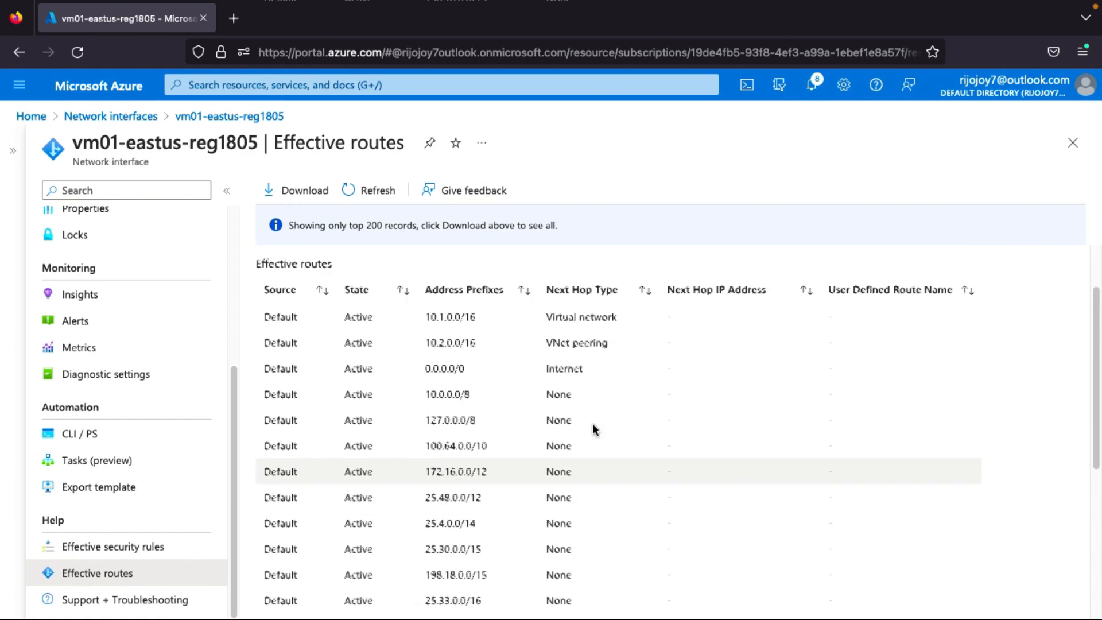